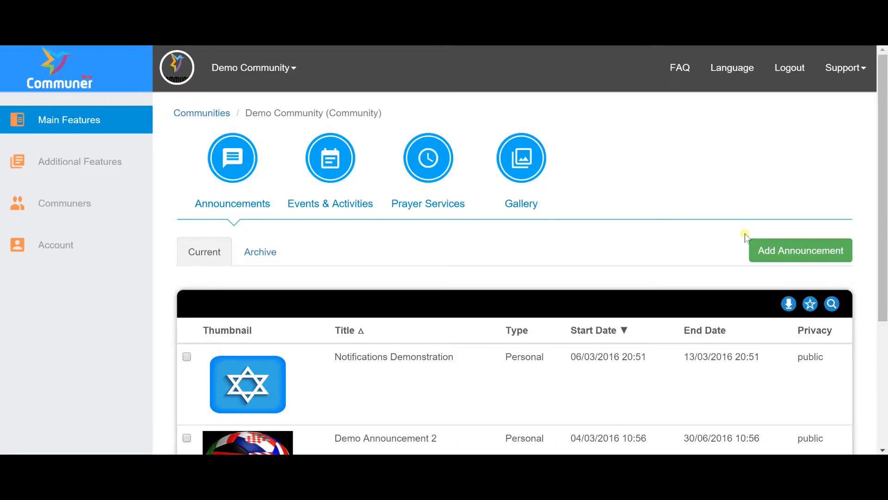
- Add a new announcement with the title "Title" and the details text "Details"
left_click(765, 245)
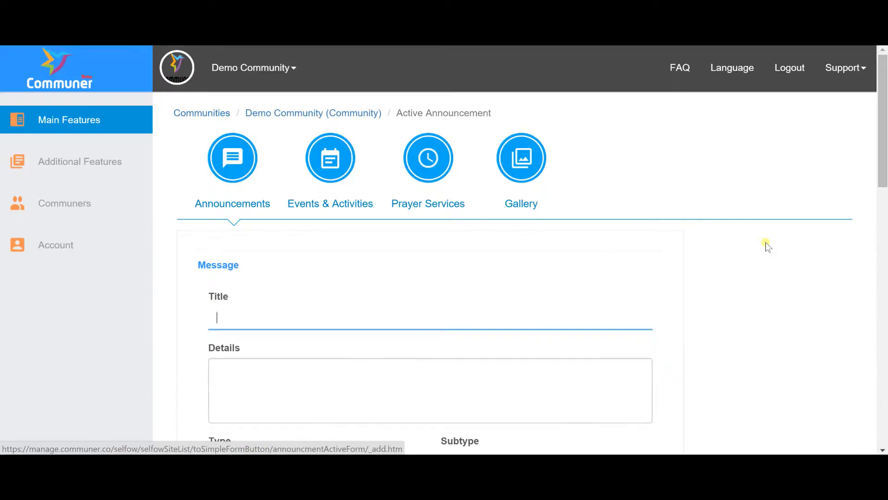
type("Title")
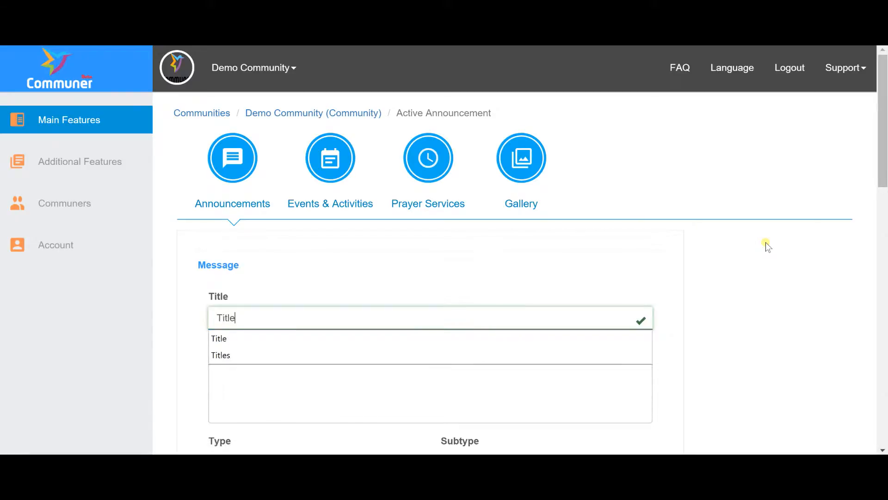
key("Escape")
key("Tab")
type("Details")
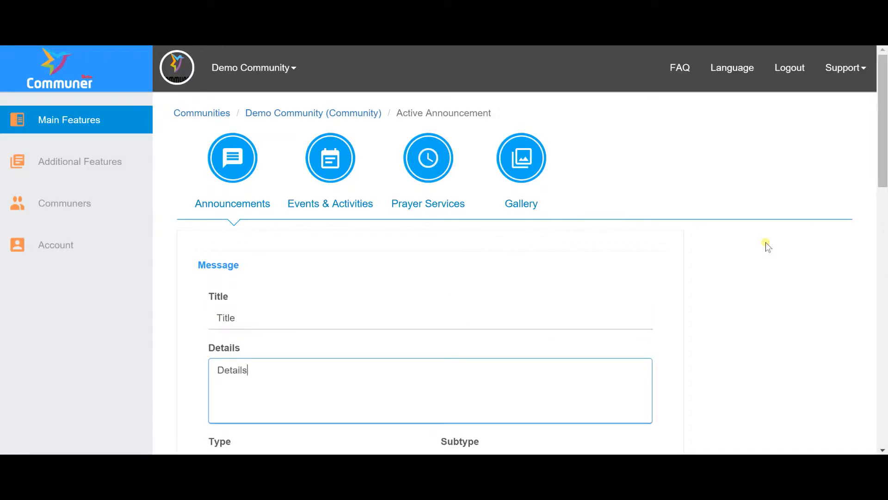
- Set the announcement's type to General
scroll(765, 243, "down", 3)
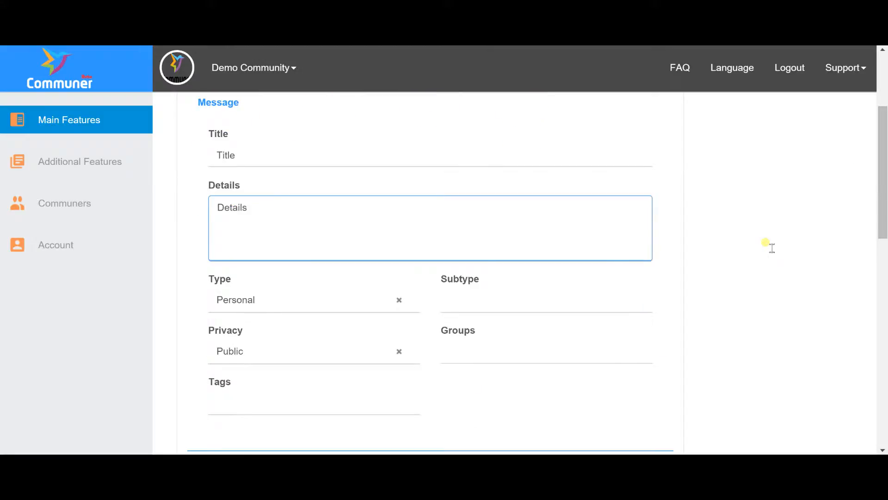
left_click(383, 304)
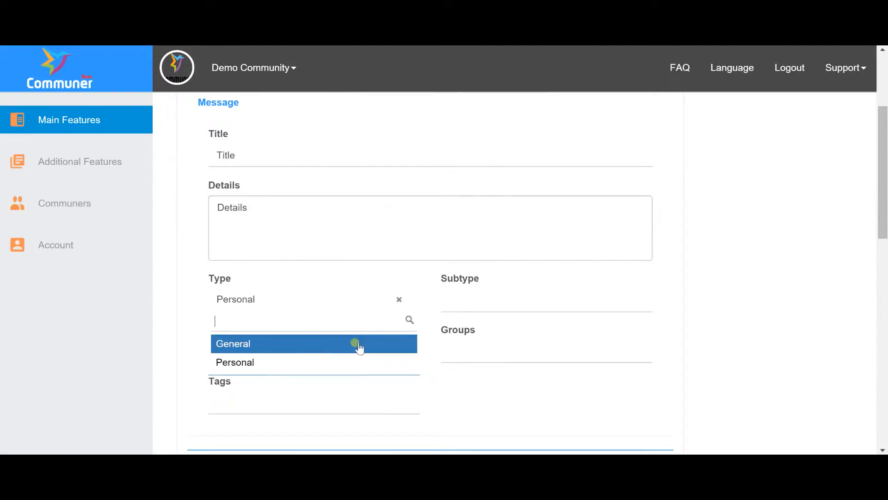
left_click(360, 346)
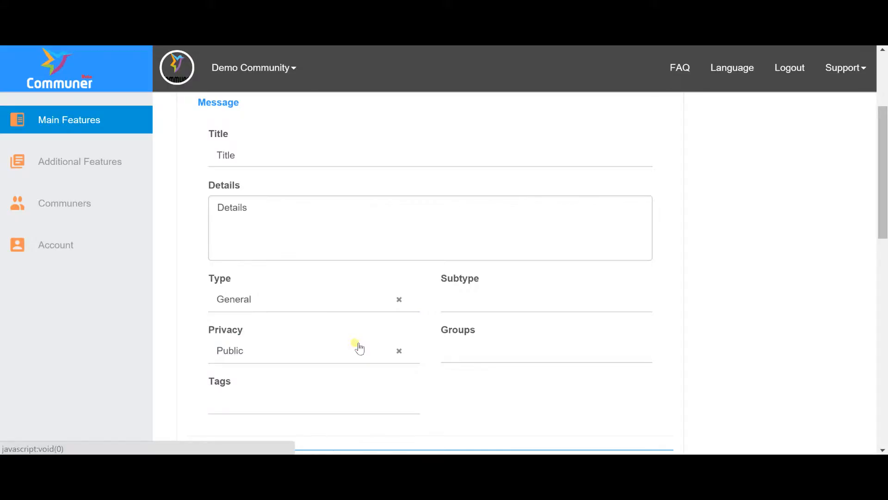
- Make the announcement's privacy Private and assign it to the Male group
left_click(359, 346)
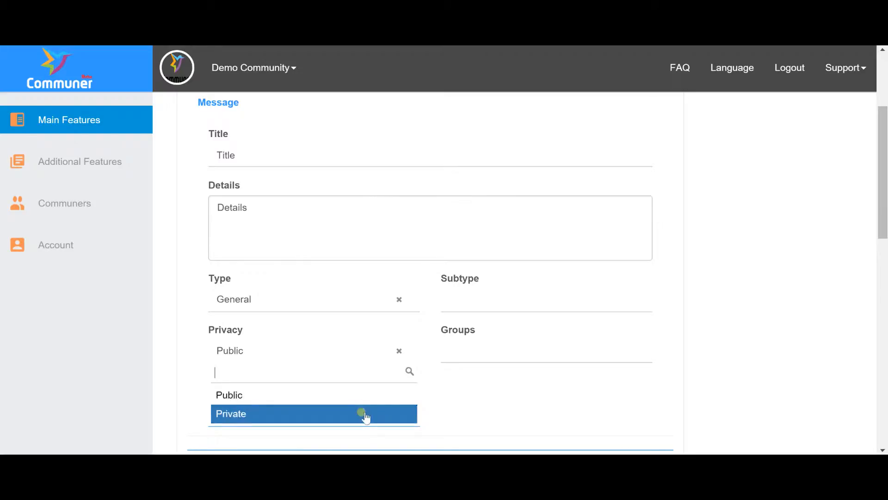
left_click(364, 415)
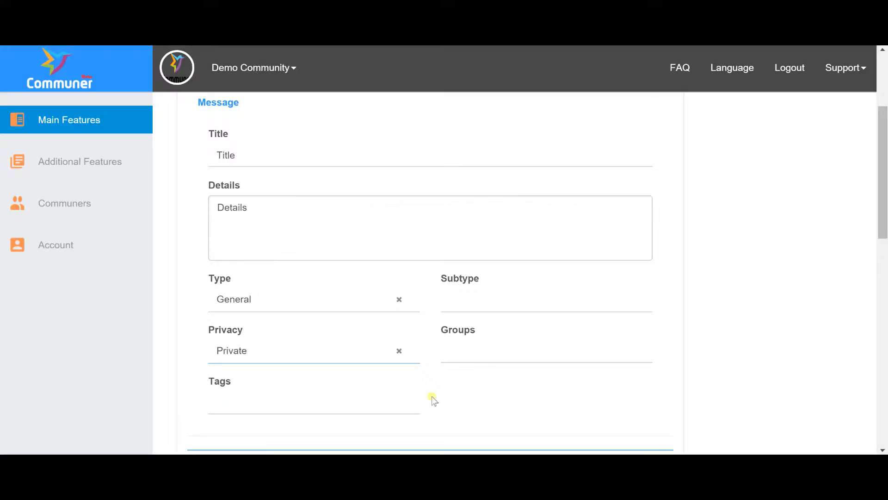
left_click(453, 355)
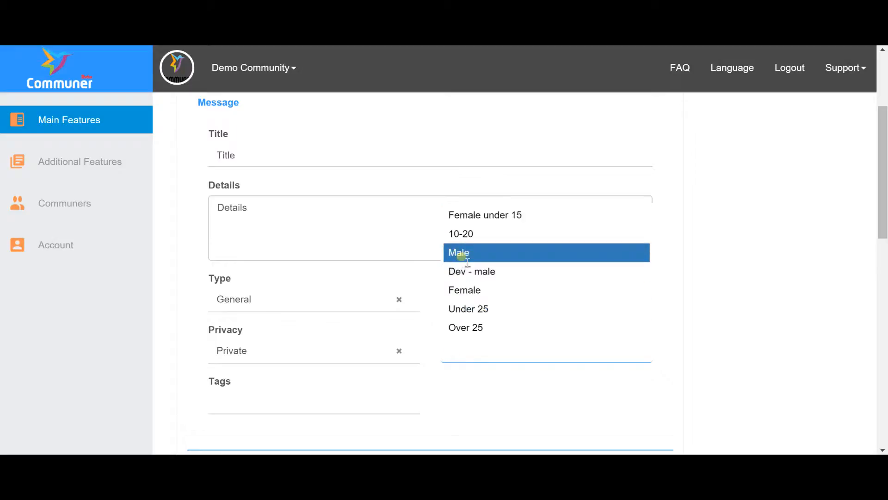
left_click(463, 253)
left_click(445, 399)
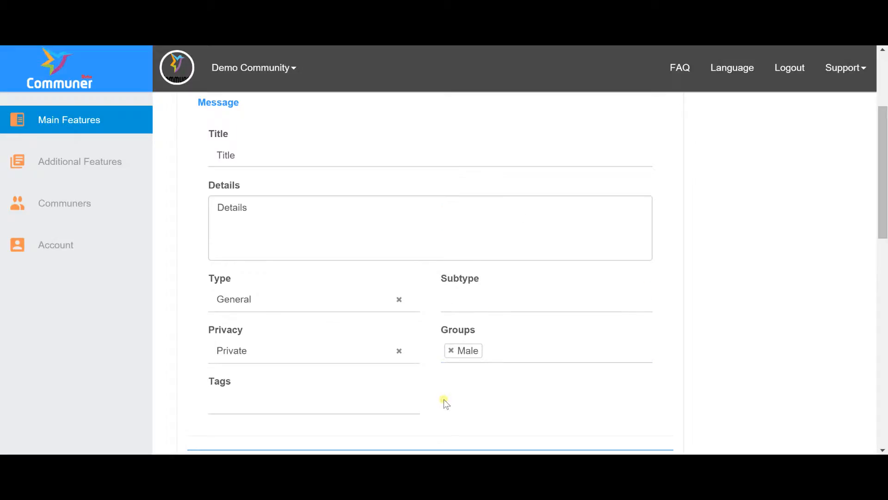
- Turn off immediate publishing and set both the start and end of the publication period to 06/03/2016 21:43
scroll(444, 401, "down", 4)
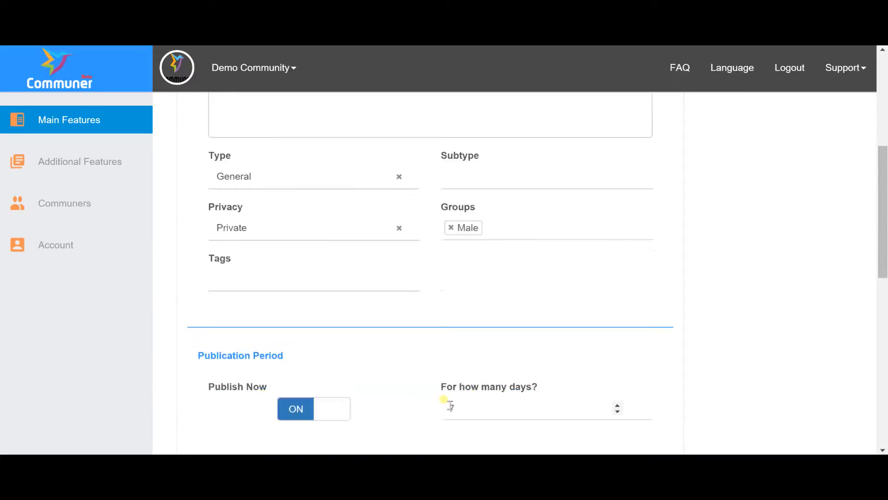
scroll(443, 398, "down", 2)
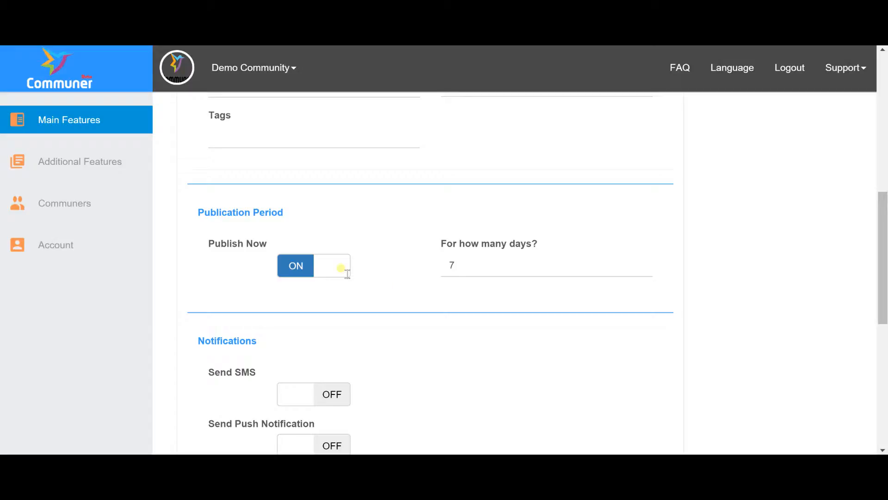
left_click(334, 271)
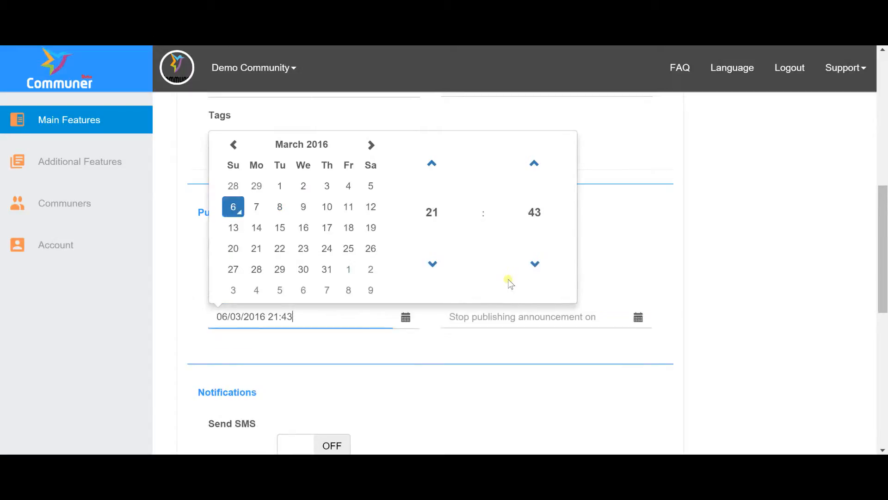
left_click(498, 319)
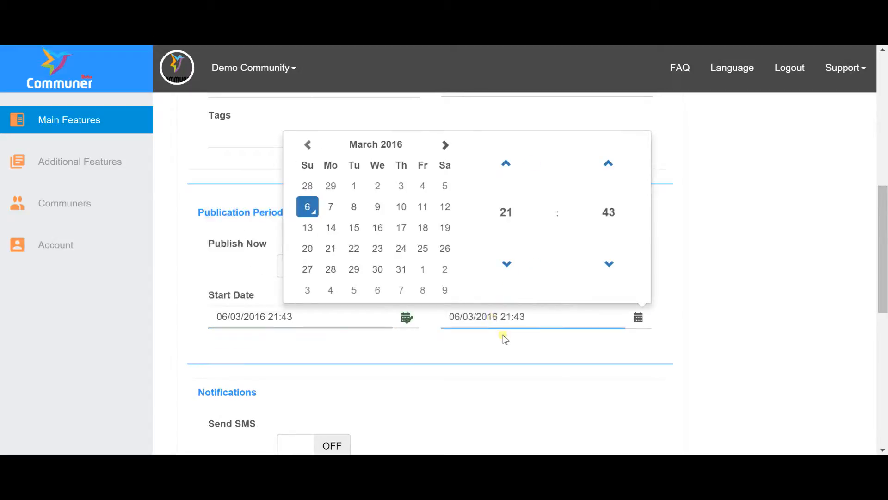
left_click(504, 351)
- Enable the SMS notification for the announcement and schedule it for 06/03/2016 21:43
scroll(506, 351, "down", 5)
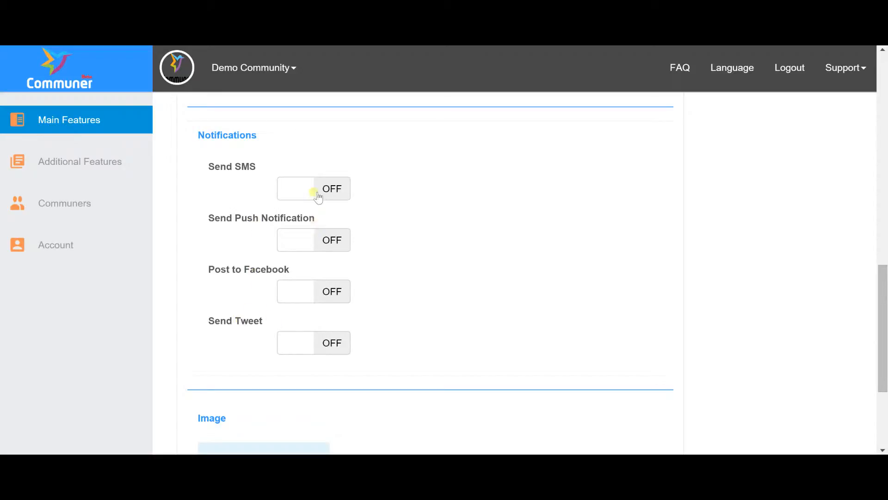
left_click(314, 192)
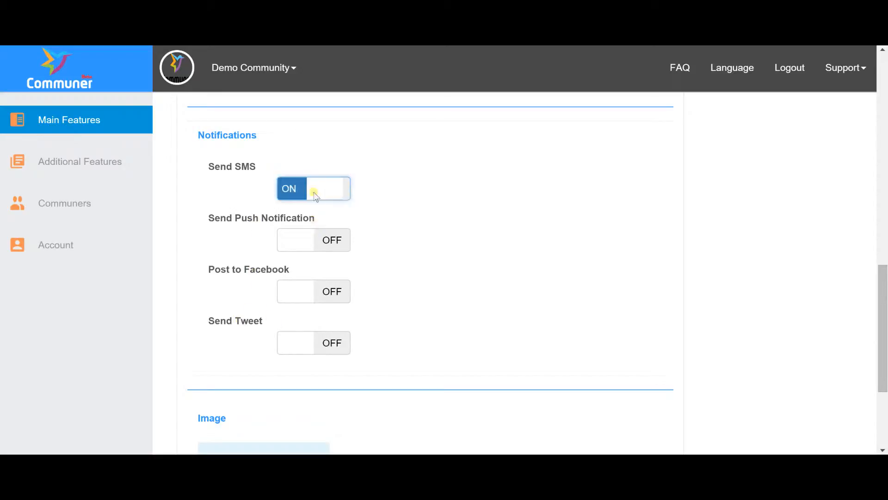
left_click(500, 186)
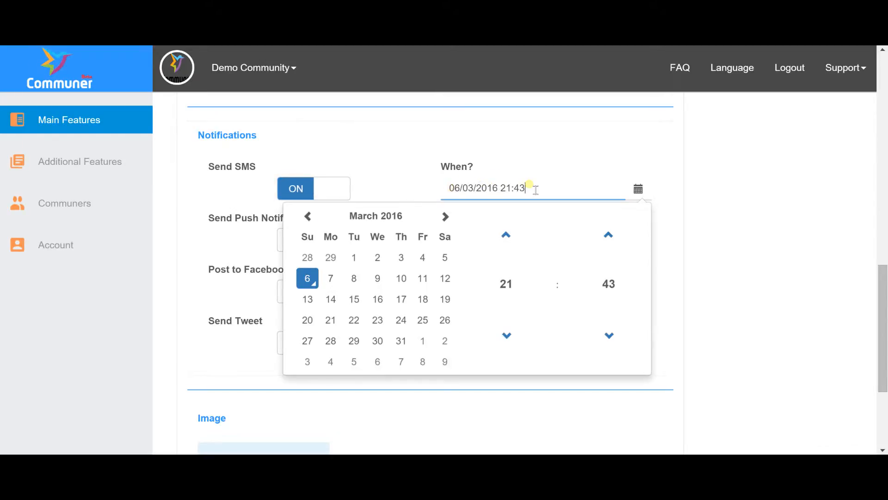
left_click(674, 233)
- Save the announcement and check its entry in the list of current announcements
scroll(676, 234, "down", 4)
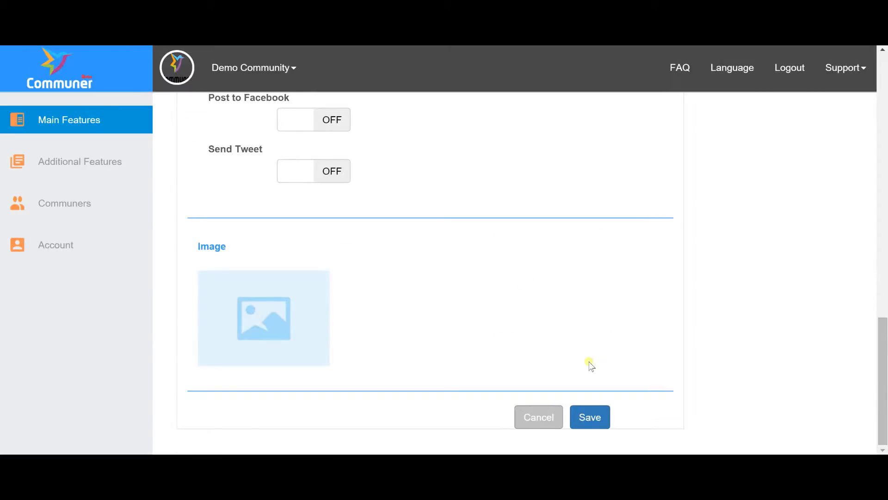
left_click(594, 412)
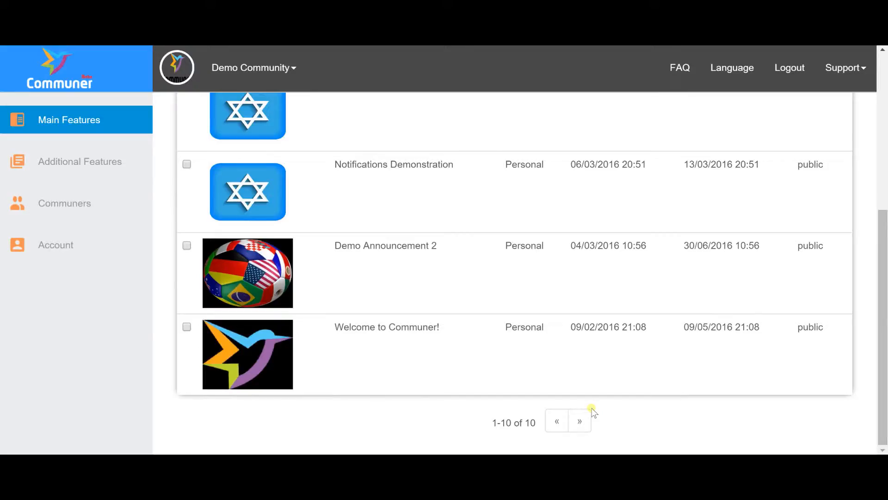
scroll(494, 324, "up", 2)
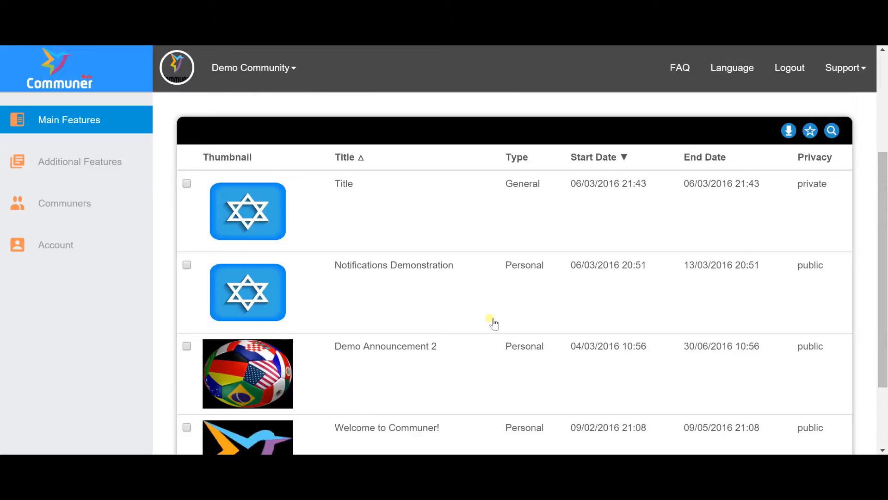
- Open the Events & Activities calendar and view it by week, by day and by month
scroll(494, 324, "up", 1)
scroll(494, 323, "up", 1)
scroll(494, 324, "up", 1)
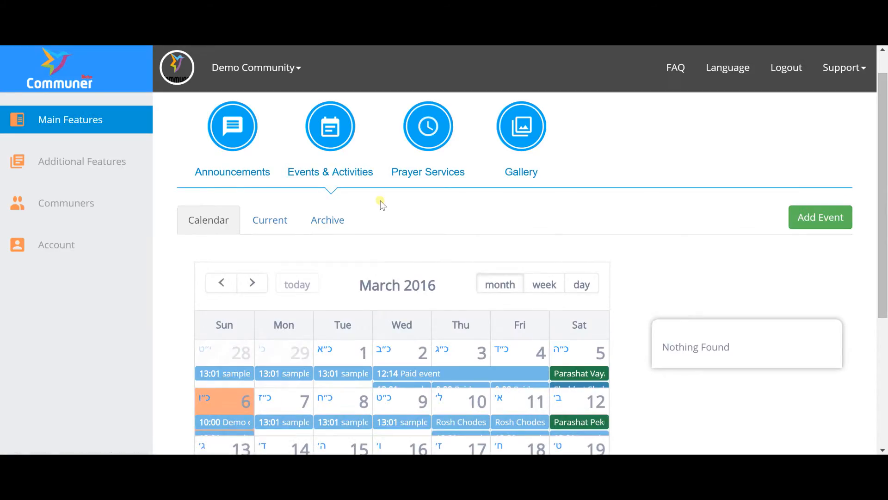
scroll(380, 204, "down", 2)
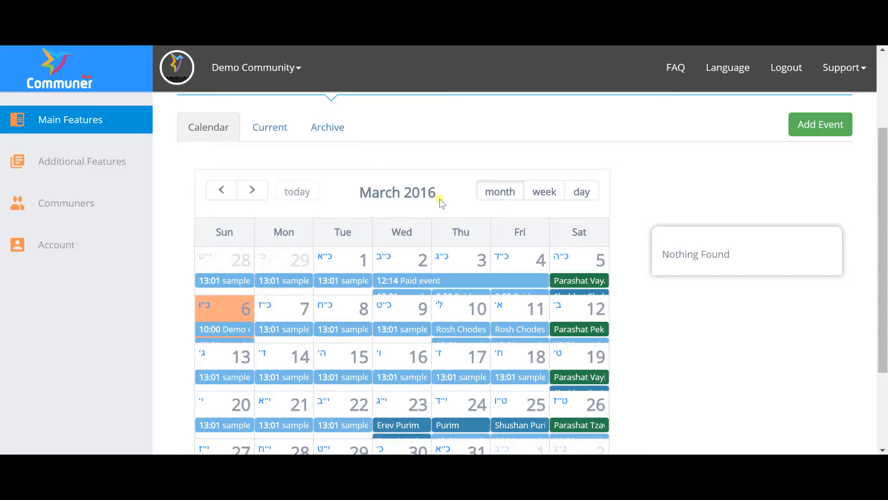
left_click(557, 193)
left_click(582, 192)
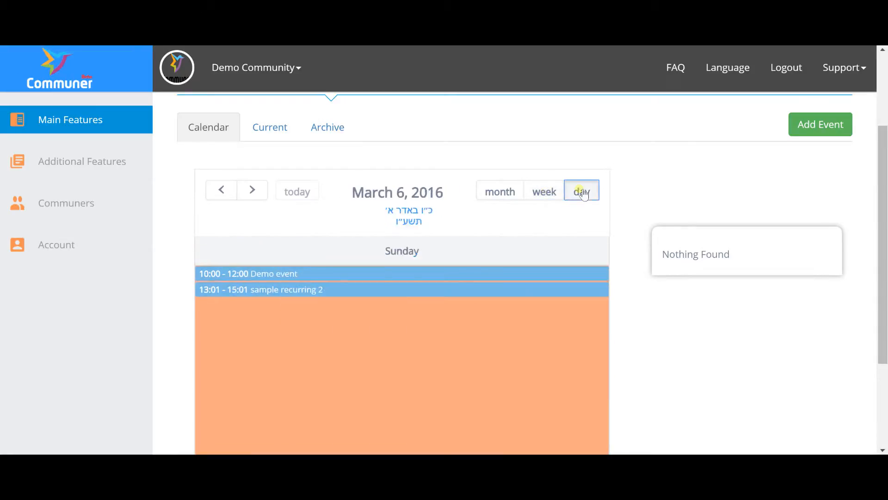
left_click(519, 193)
- Page the calendar ahead to May 2016 and back to today, and list the events for 6 March 2016
left_click(265, 193)
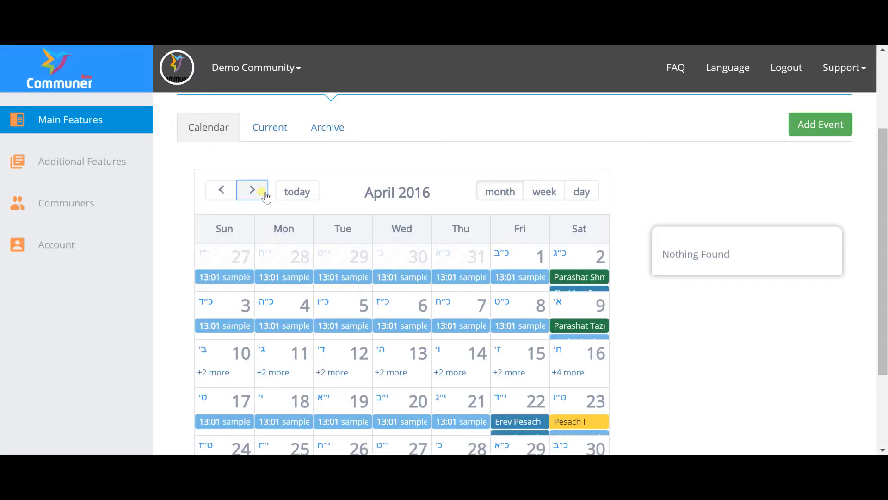
left_click(252, 190)
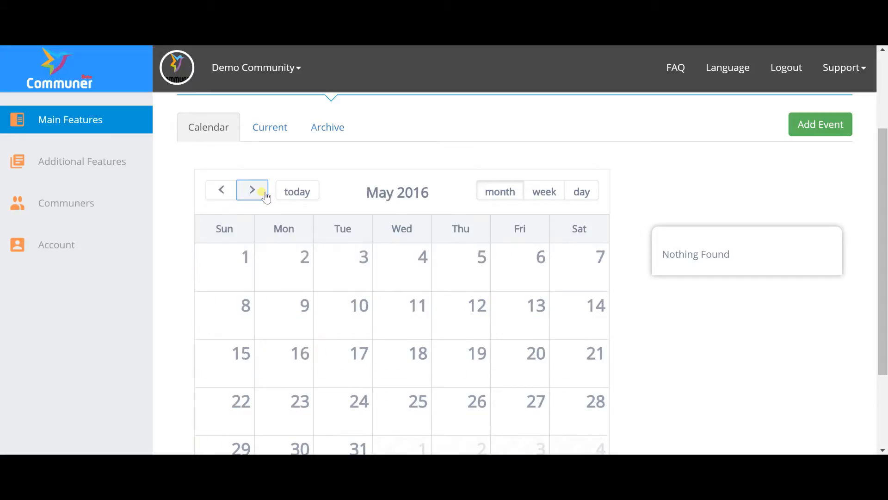
left_click(301, 191)
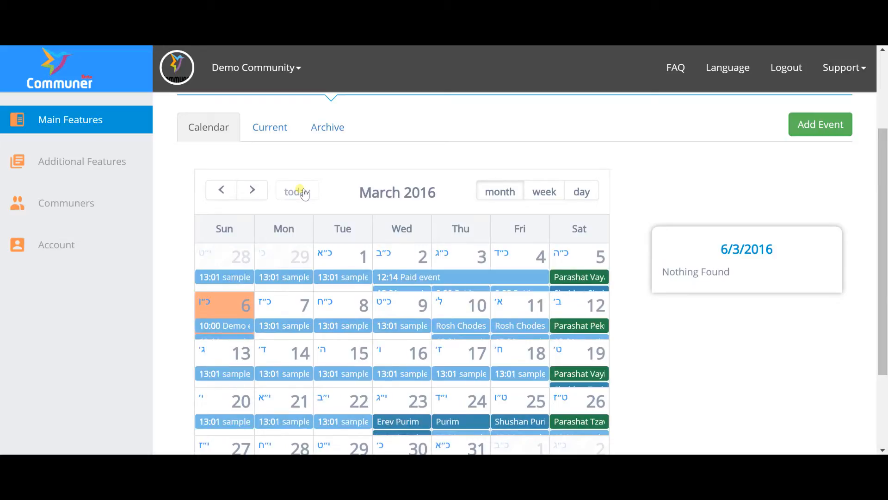
left_click(226, 304)
scroll(634, 280, "down", 2)
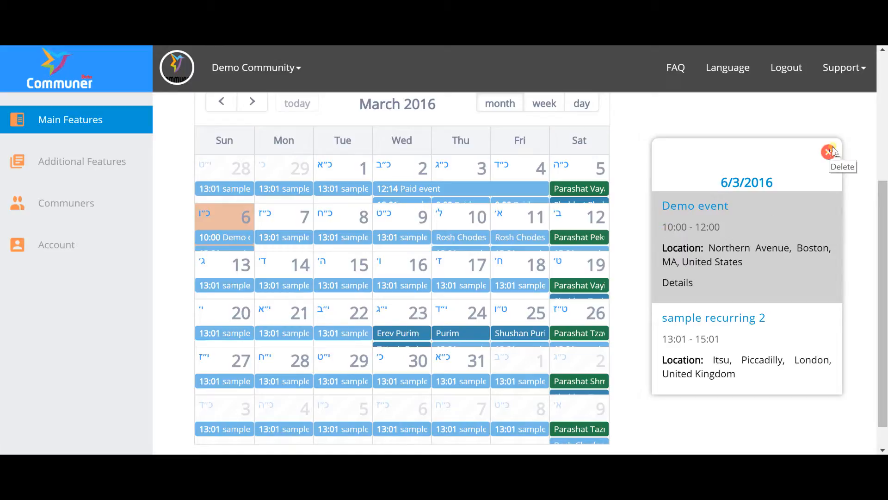
- Add a new event titled "New Event" and choose Event as its type
scroll(781, 139, "up", 4)
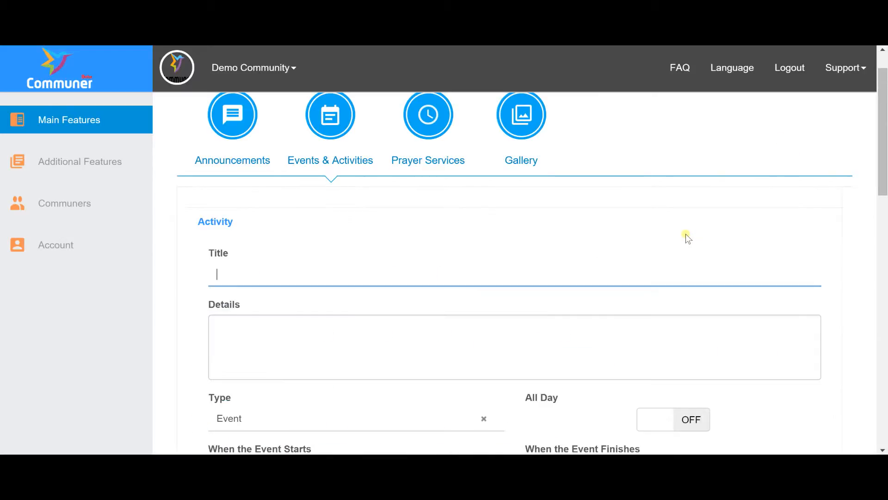
type("New Event")
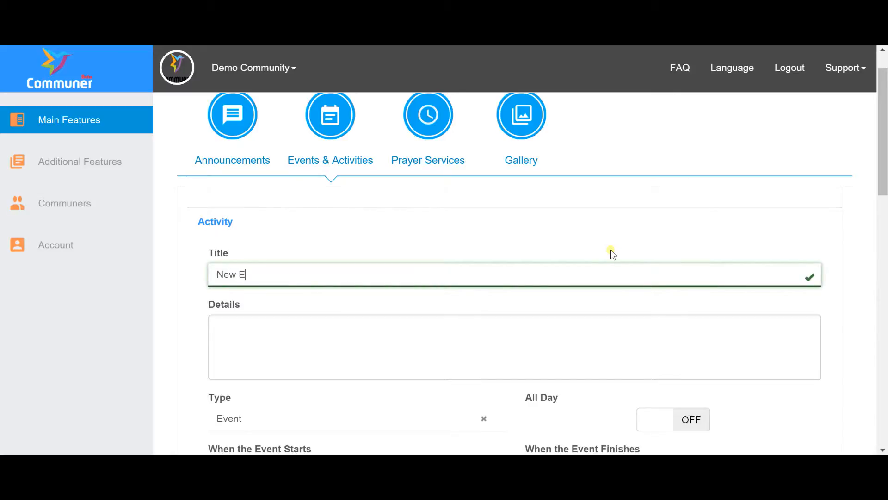
scroll(509, 364, "down", 3)
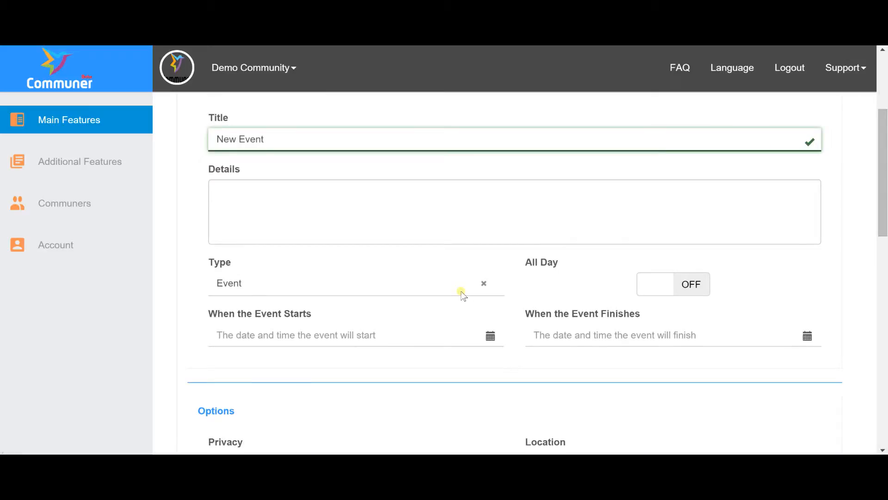
left_click(464, 295)
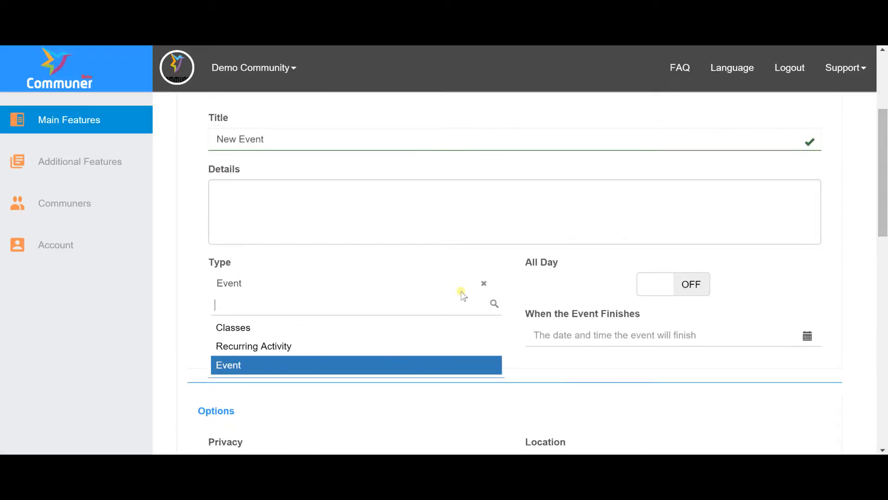
left_click(395, 365)
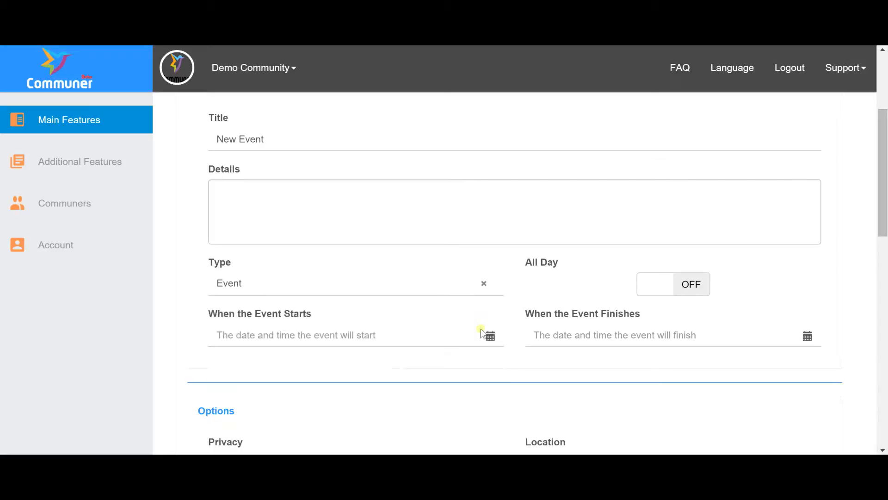
- Set the event to start on 06/03/2016 at 21:45 and finish the same day at 22:45
left_click(439, 339)
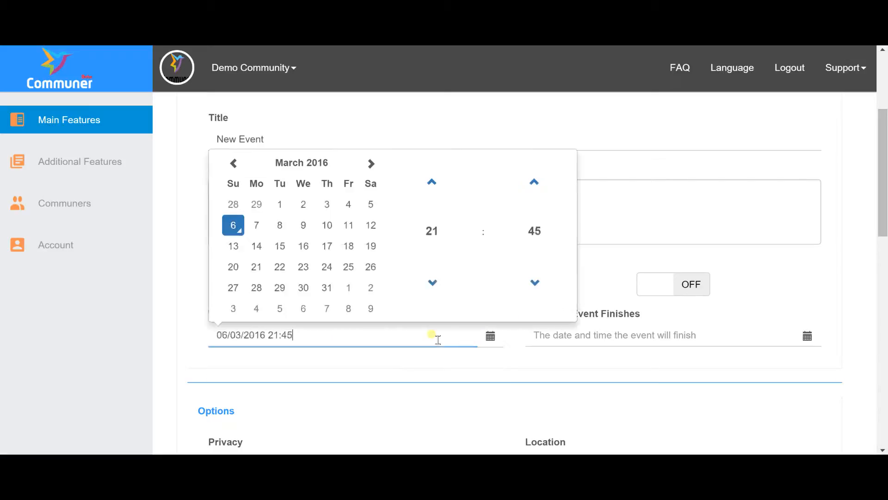
left_click(555, 338)
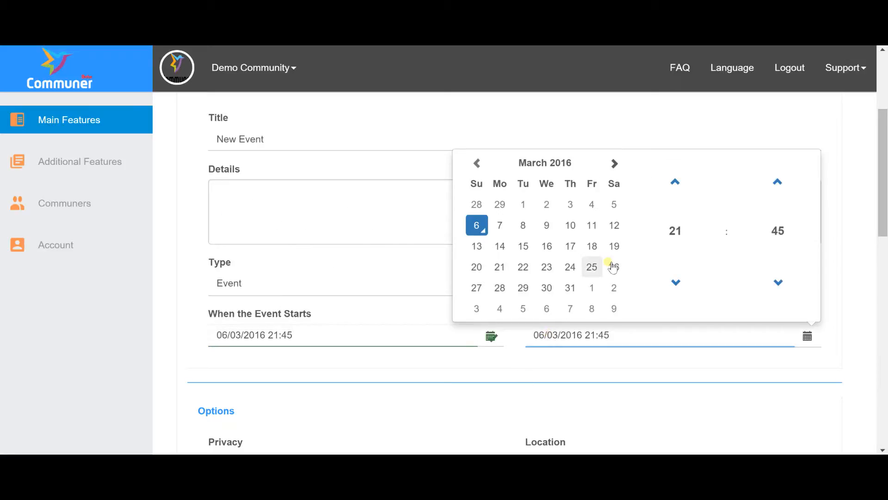
left_click(676, 181)
left_click(471, 383)
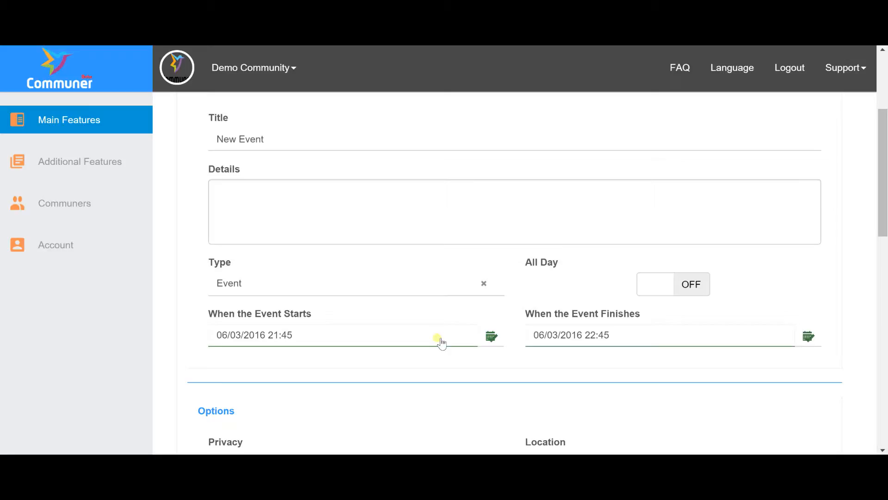
- Change the new event's type to Recurring Activity and set its frequency to Daily
left_click(424, 286)
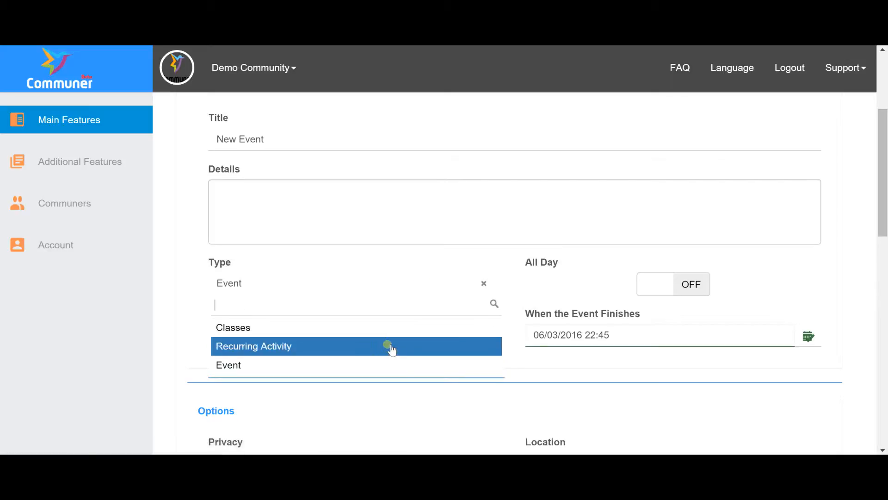
left_click(390, 347)
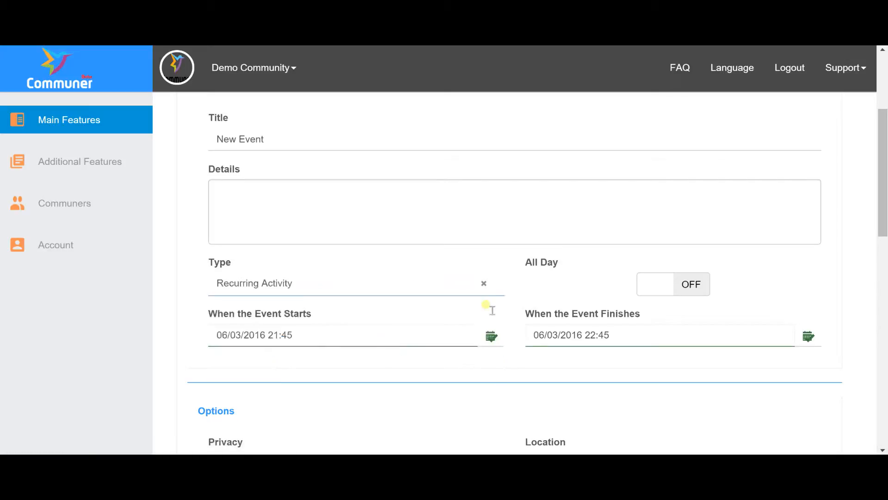
left_click(565, 285)
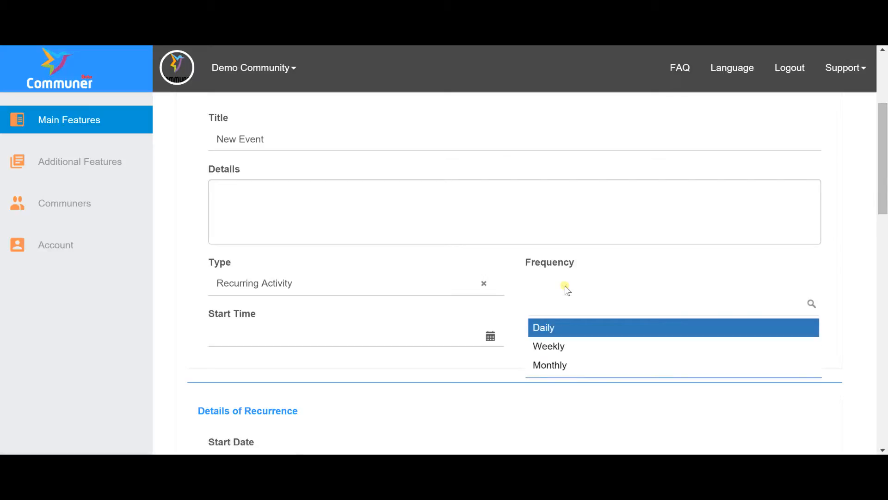
left_click(565, 330)
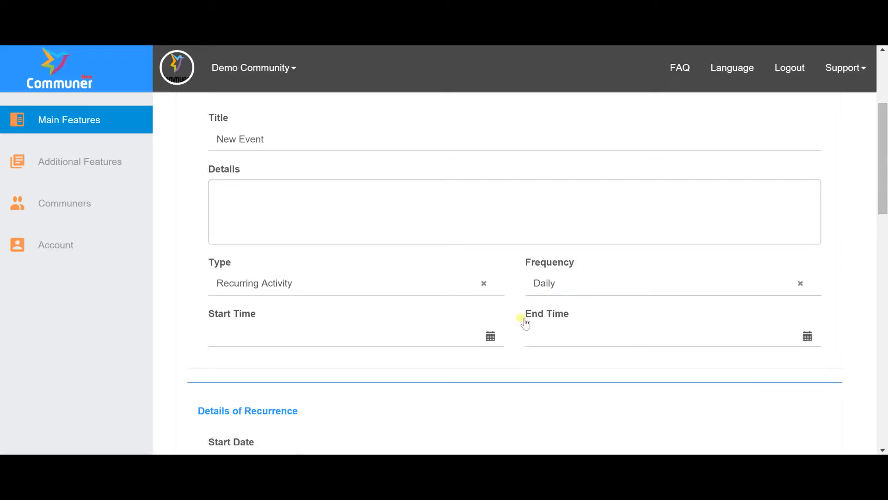
- Set the recurring activity's start time to 21:45 and its end time to 22:45
left_click(466, 345)
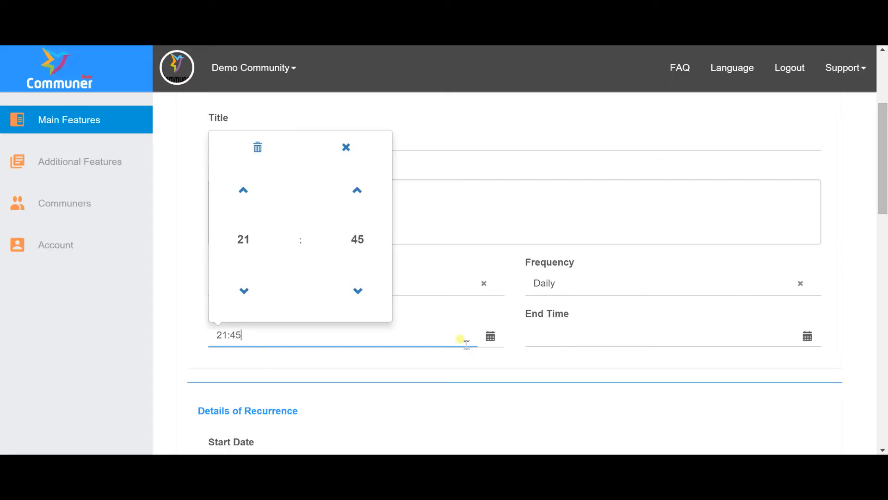
left_click(558, 336)
left_click(672, 190)
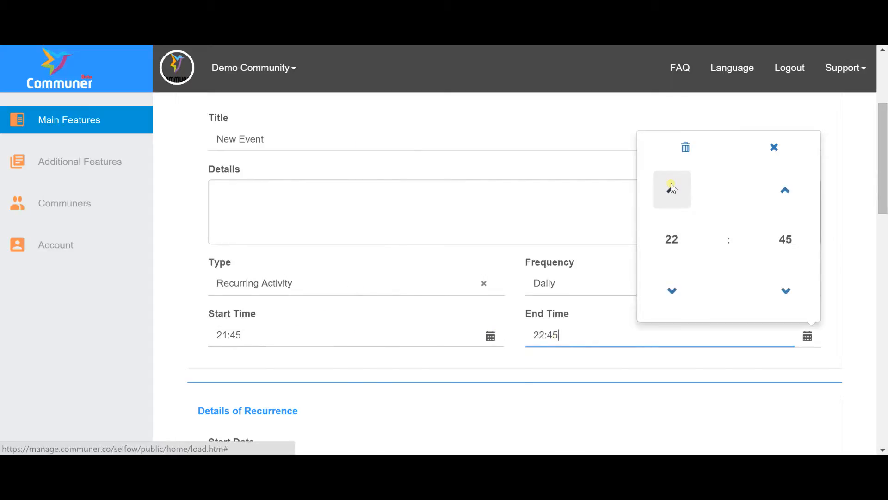
- Set the last day of the recurring activity to 29/03/2016
scroll(513, 374, "down", 3)
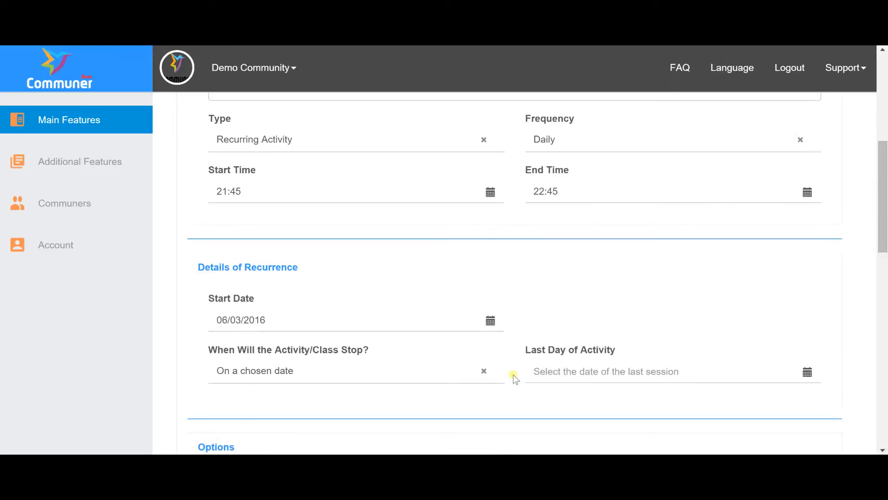
left_click(565, 370)
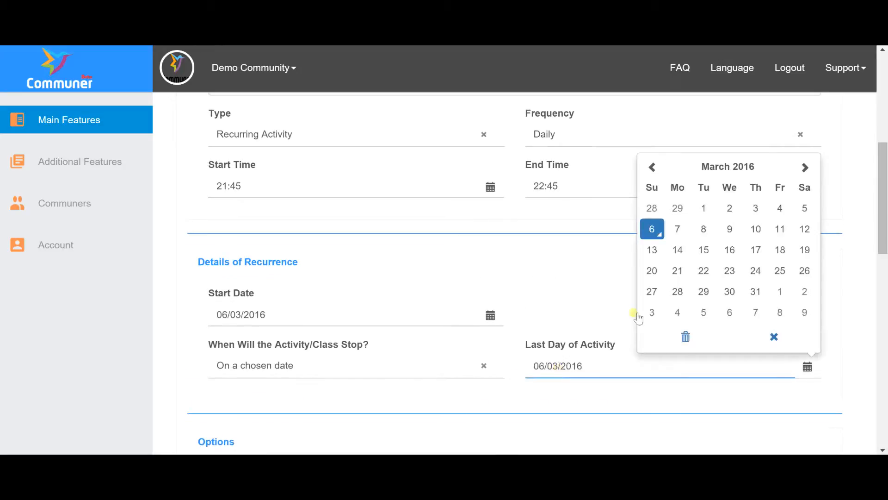
left_click(704, 291)
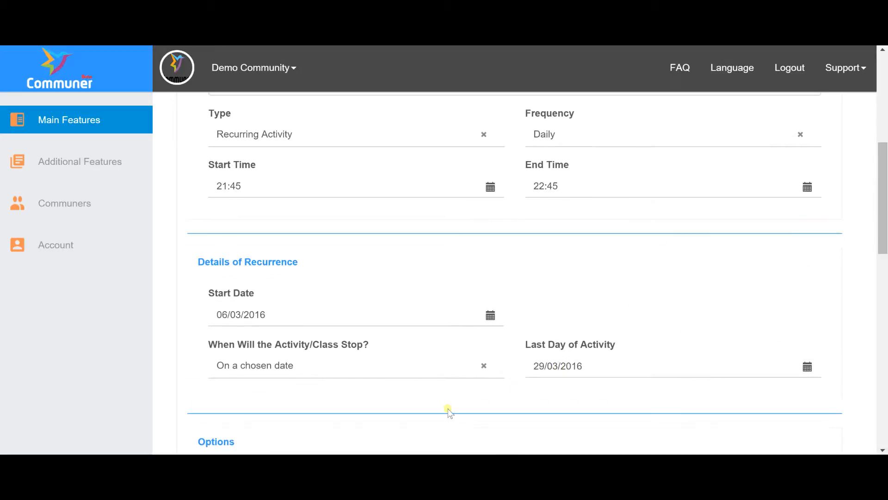
- Make the recurring activity stop after a certain number of sessions instead of on a chosen date
left_click(459, 373)
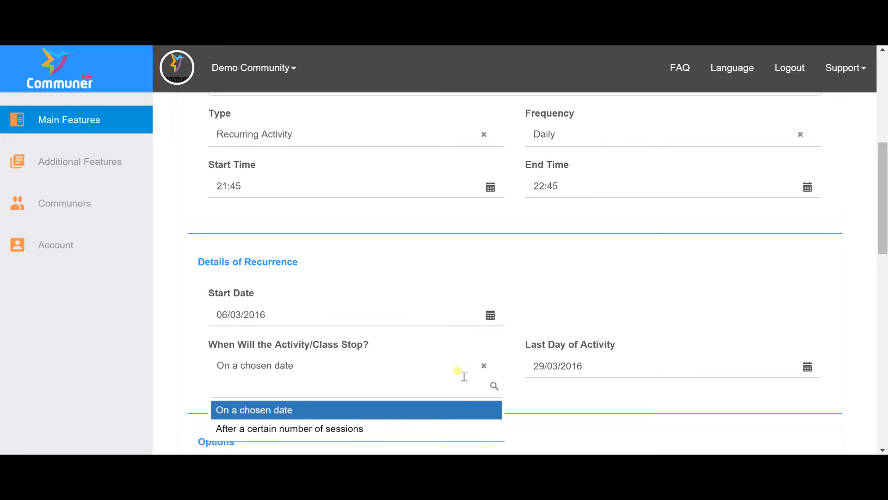
left_click(454, 426)
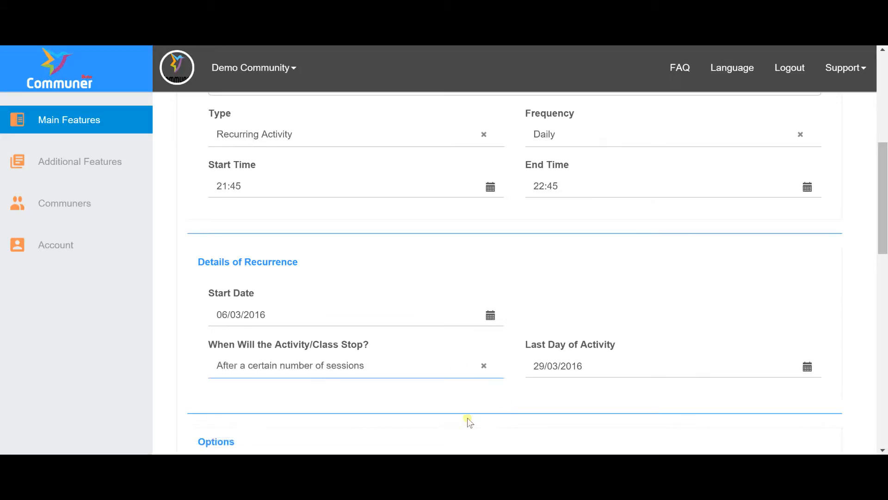
scroll(506, 407, "down", 1)
scroll(506, 406, "down", 3)
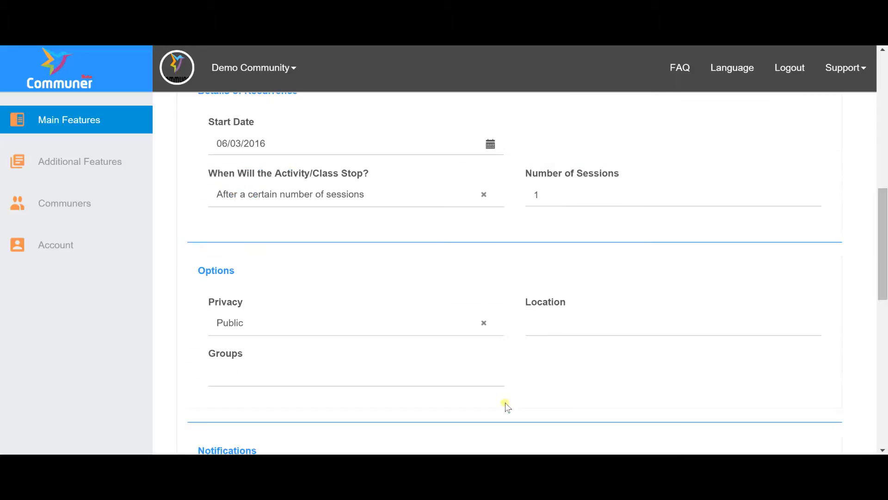
- Search for "new york" as the activity's location and choose New York, NY, United States
scroll(507, 406, "down", 2)
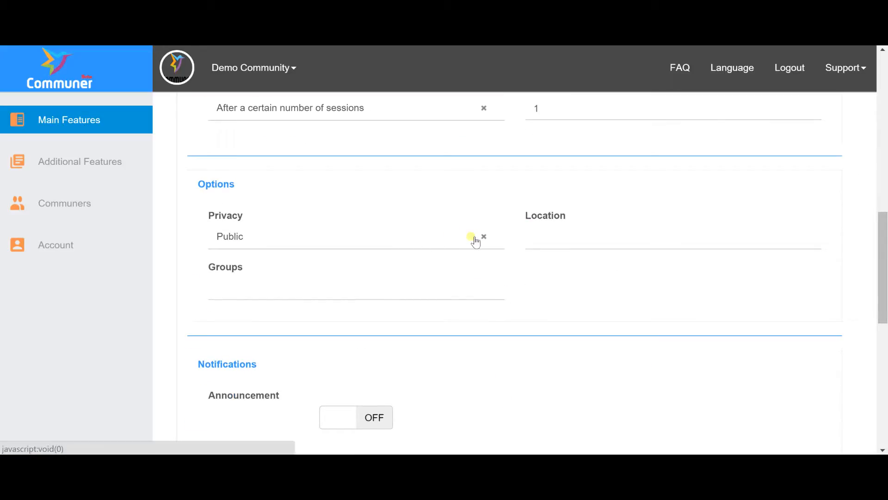
left_click(472, 297)
left_click(472, 296)
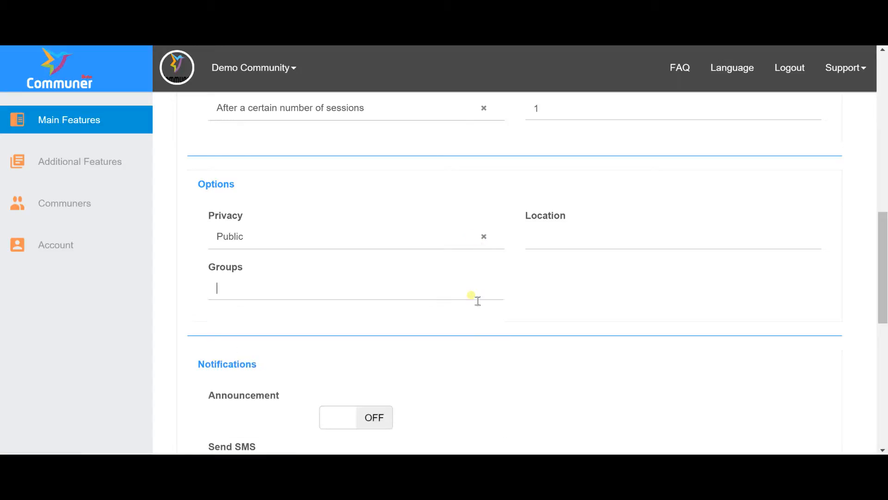
left_click(537, 240)
type("new york")
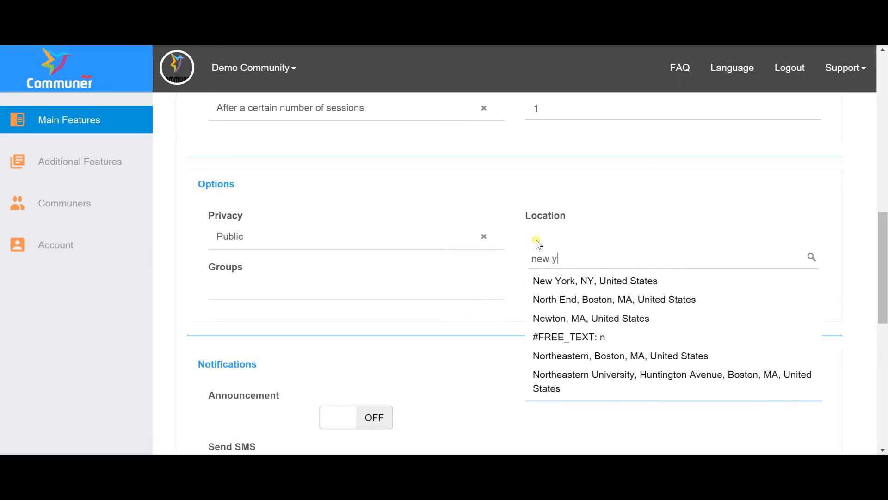
left_click(572, 286)
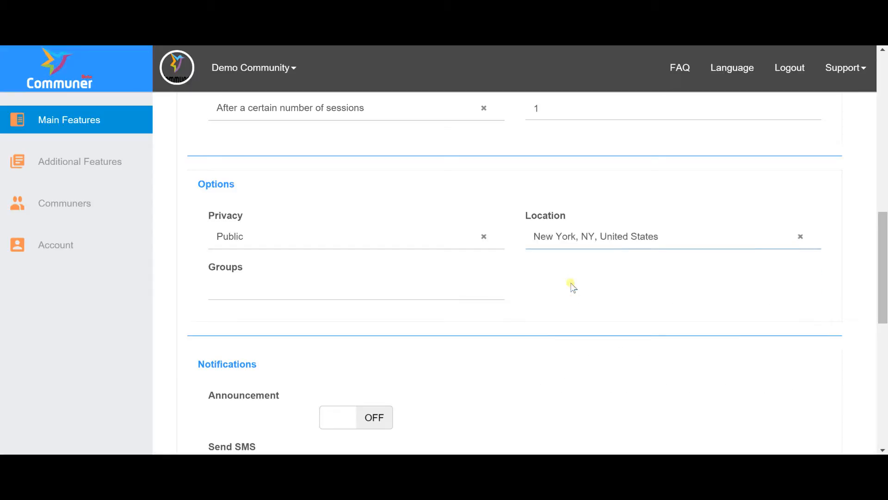
- Set whether the activity costs to Yes - Multiple Price
scroll(573, 287, "down", 3)
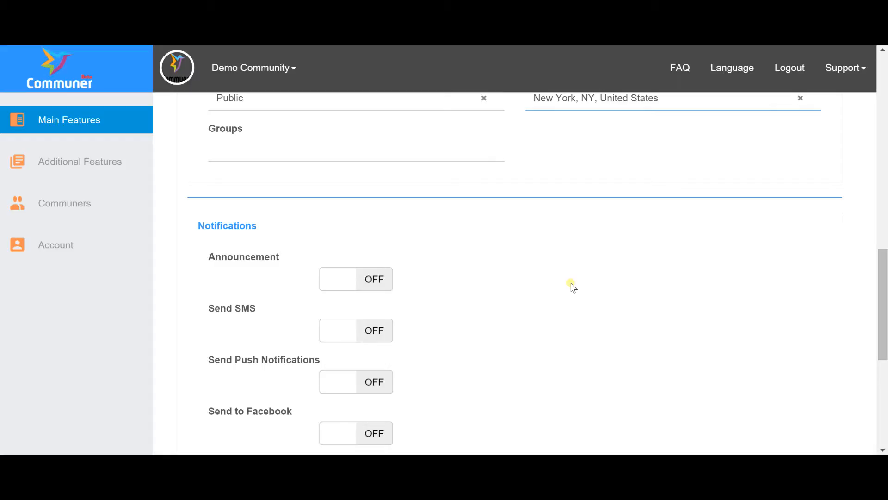
scroll(573, 287, "down", 3)
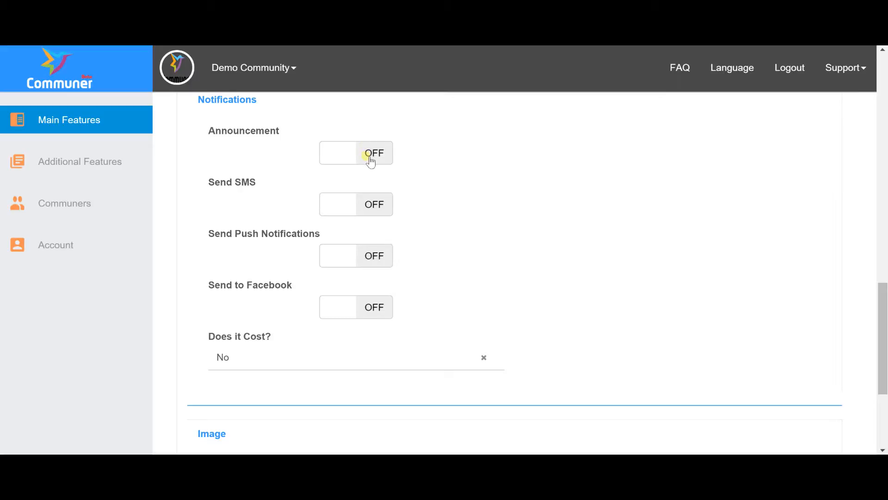
left_click(386, 358)
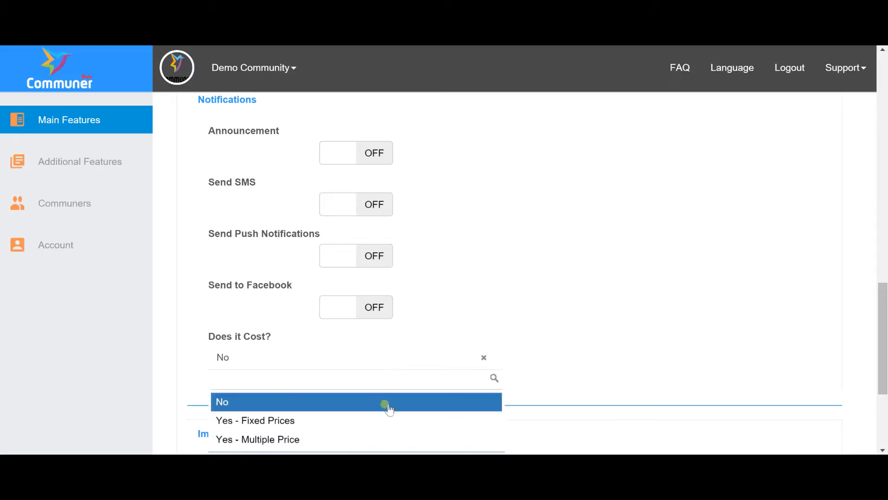
left_click(382, 439)
scroll(380, 437, "down", 5)
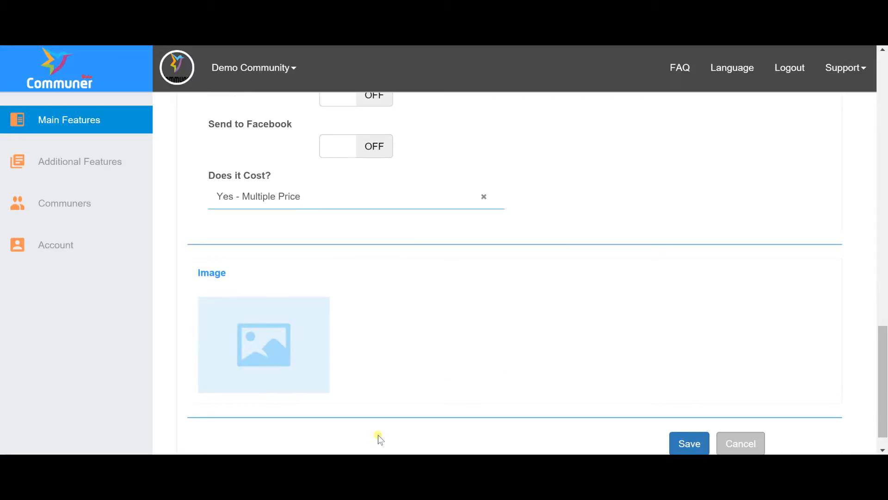
- Save the new event and view it in the list of current events
left_click(702, 422)
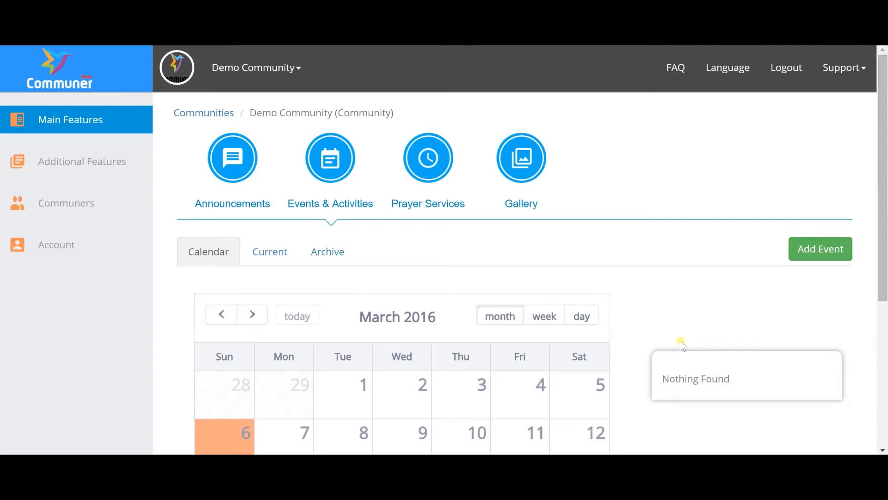
left_click(283, 251)
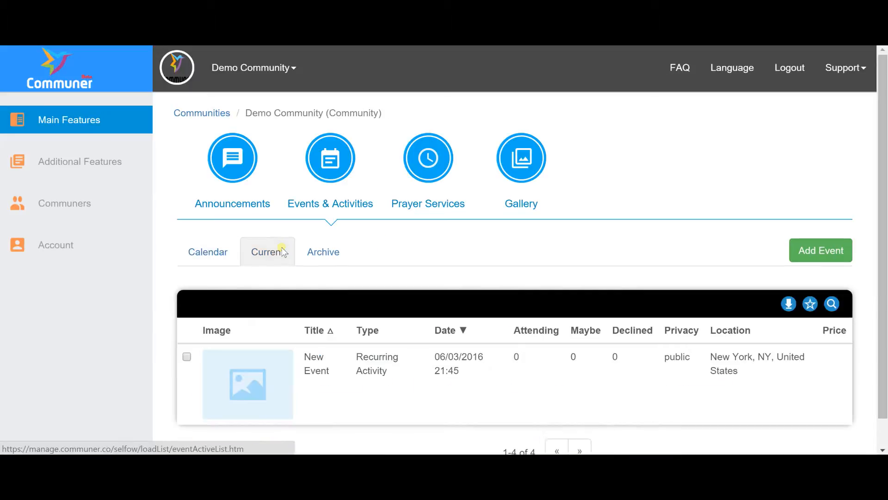
scroll(440, 301, "down", 1)
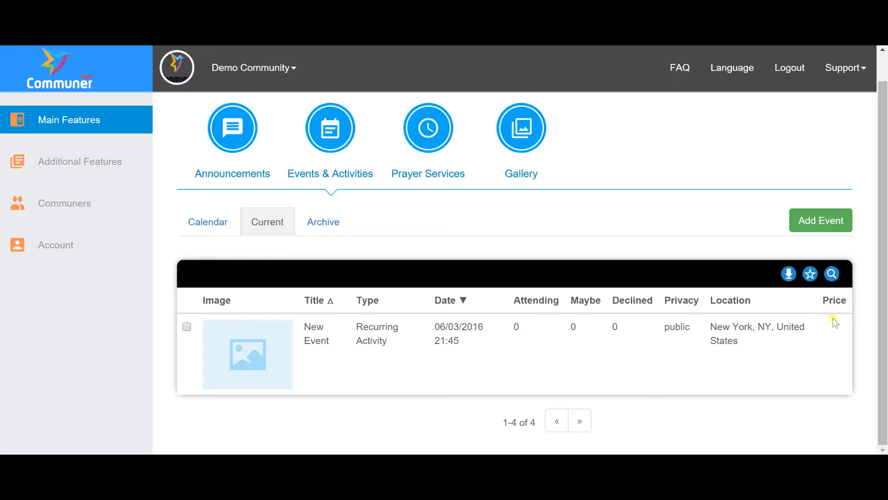
- Open the Prayer Services calendar and view it by week, by day and by month
left_click(444, 177)
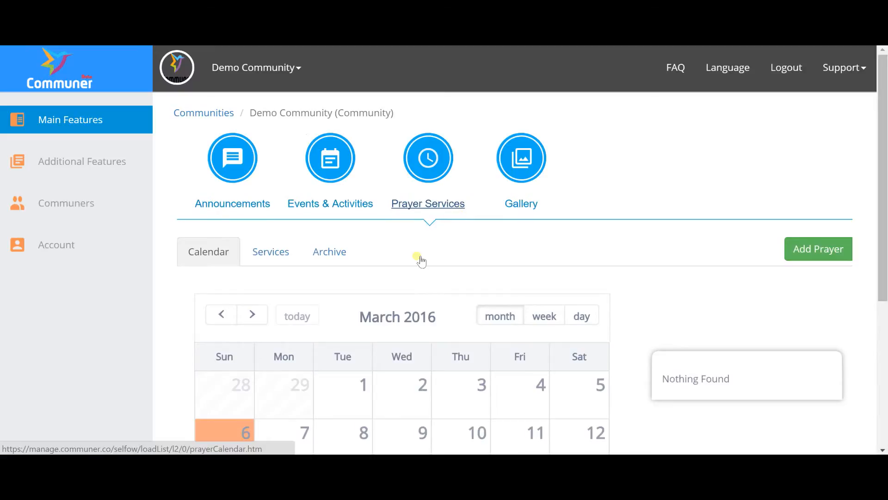
scroll(419, 259, "down", 1)
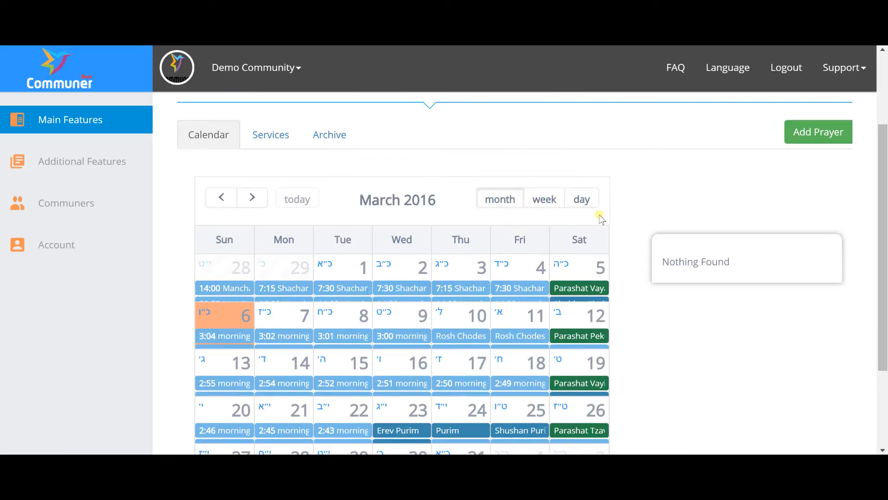
scroll(601, 219, "down", 2)
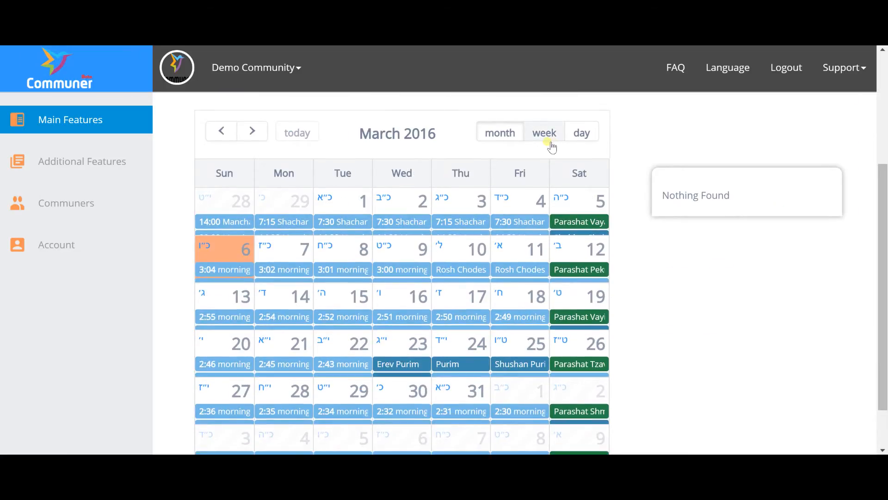
left_click(538, 137)
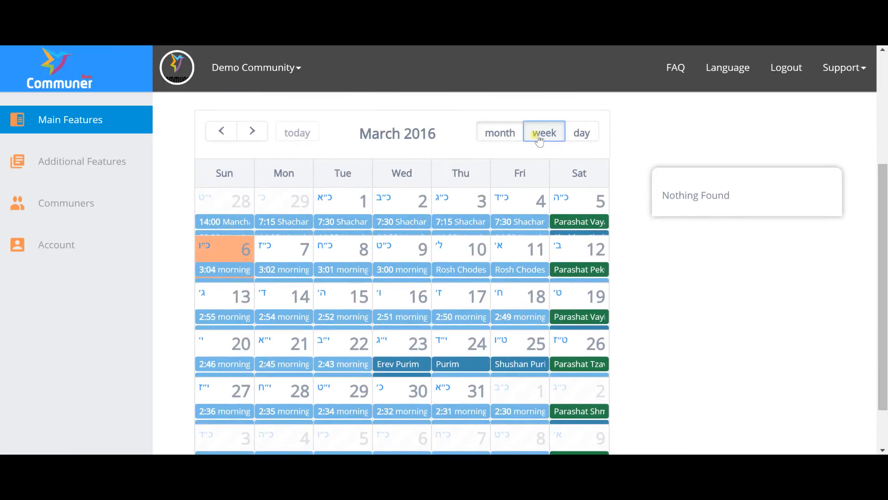
left_click(575, 139)
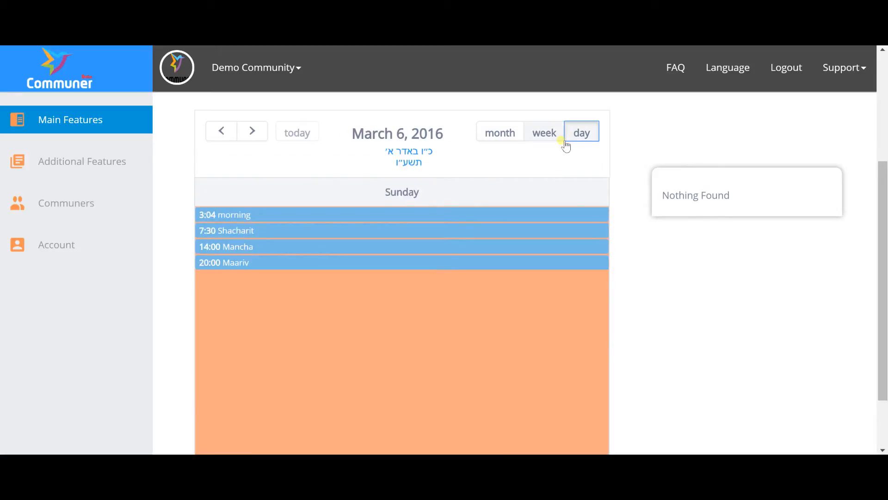
left_click(515, 130)
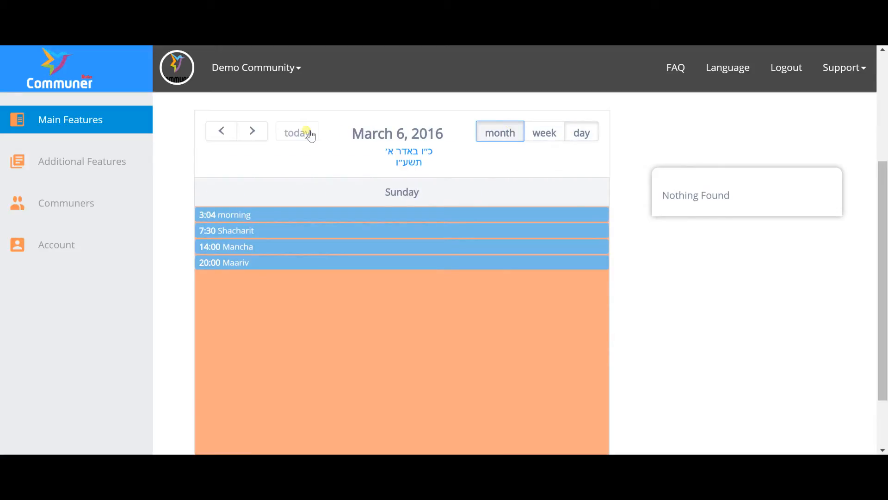
- Page the prayer calendar ahead to June 2016 and return to today
left_click(260, 134)
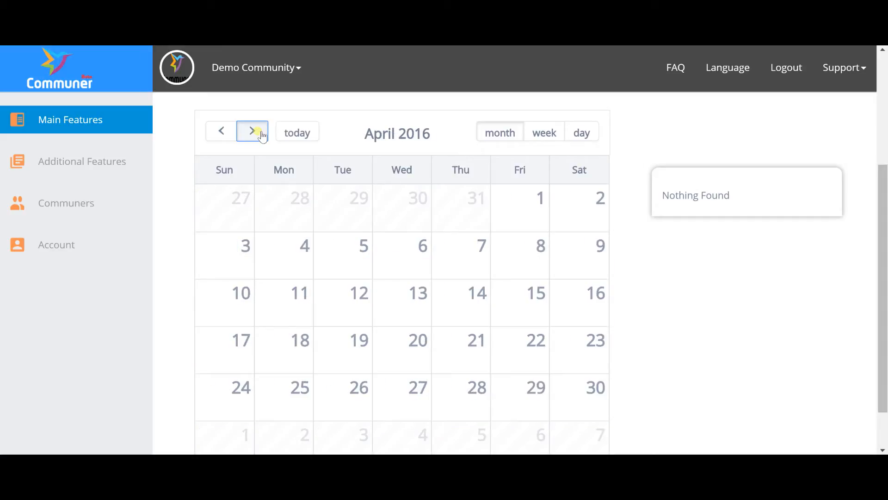
left_click(262, 136)
left_click(262, 136)
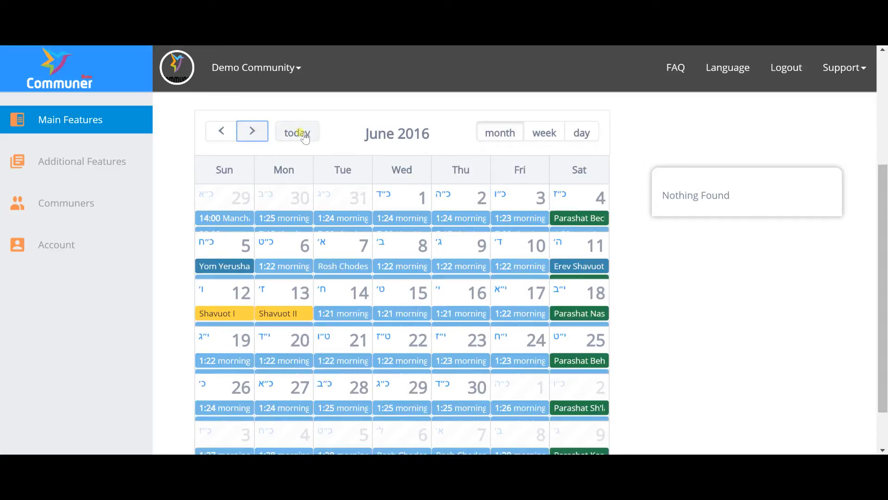
left_click(305, 138)
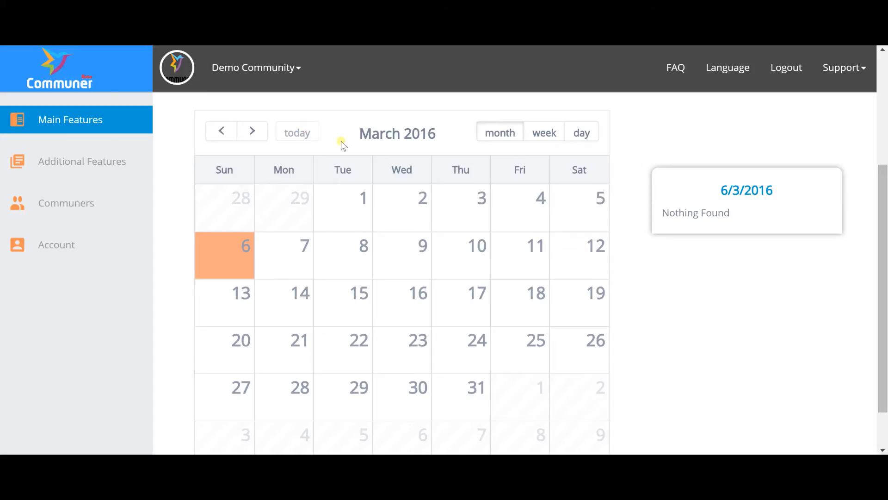
- Show the choices for adding a prayer or a prayer set, and close them again
scroll(342, 145, "up", 3)
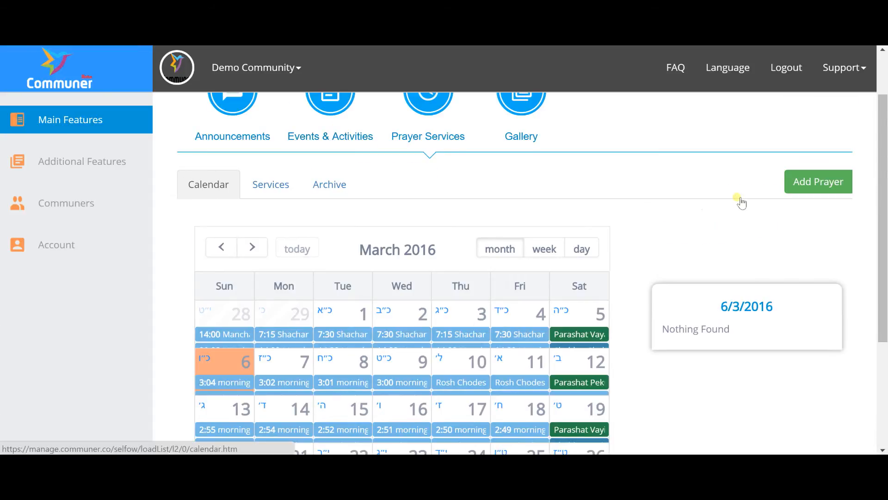
left_click(793, 185)
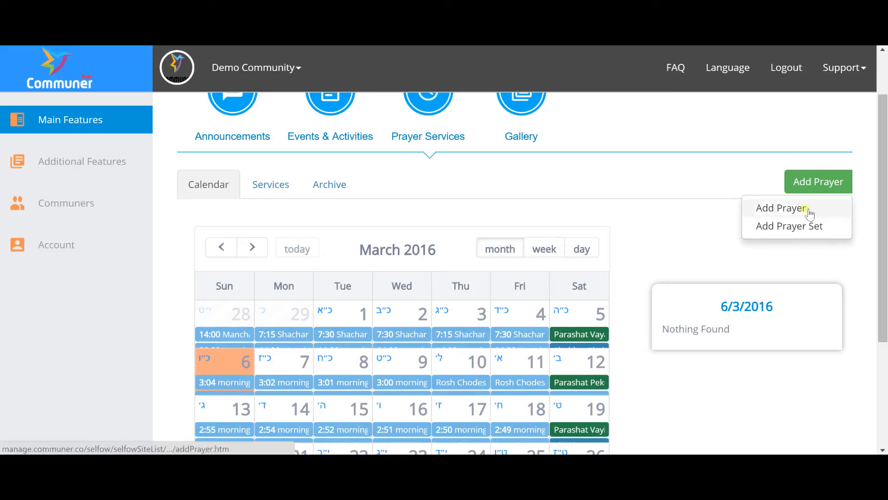
left_click(828, 233)
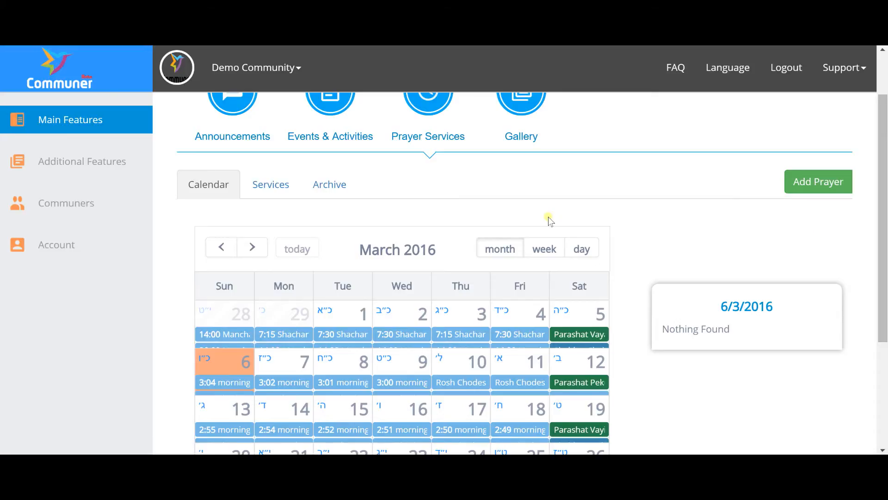
- Name the new prayer service "Morning 1" and set its type to Shacharit
type("Morning 1")
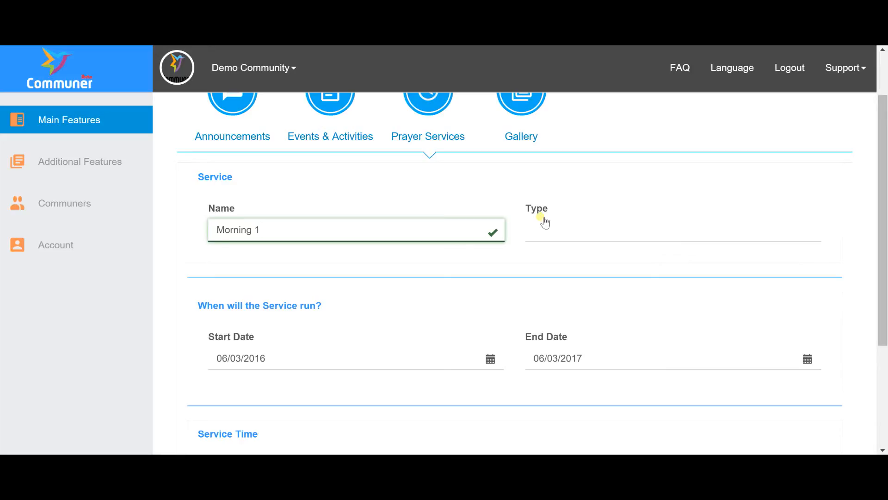
left_click(547, 230)
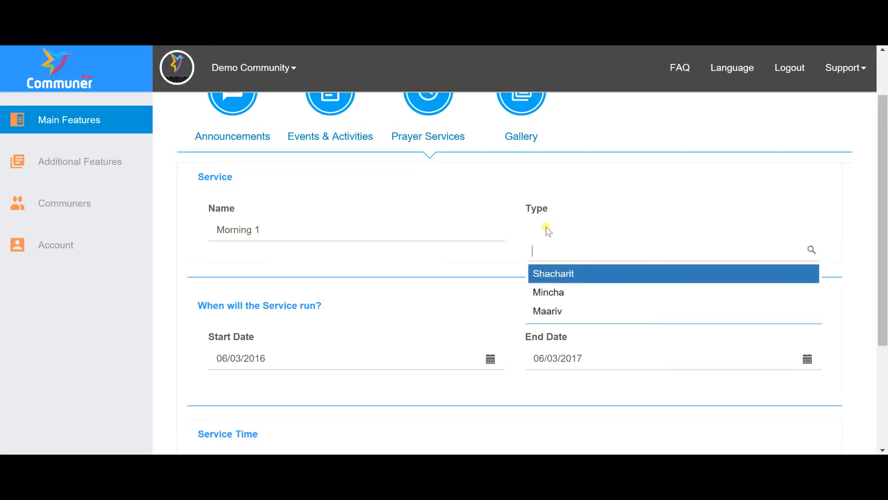
left_click(549, 273)
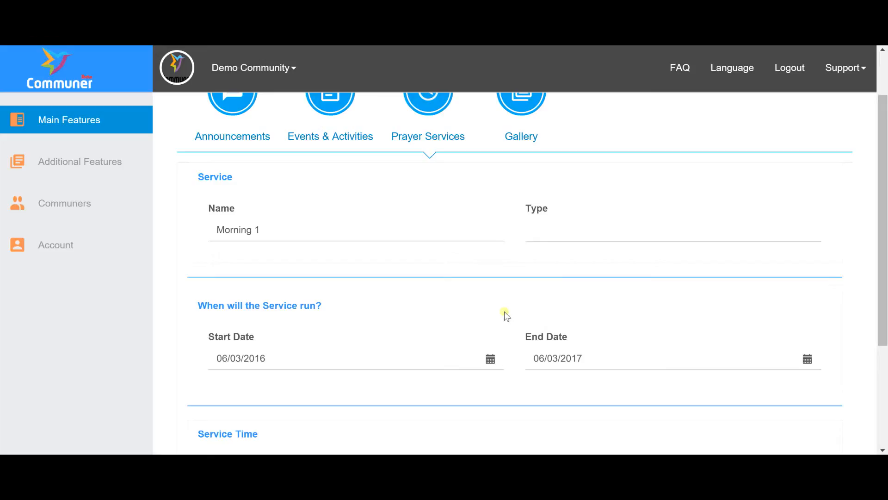
left_click(557, 240)
left_click(545, 274)
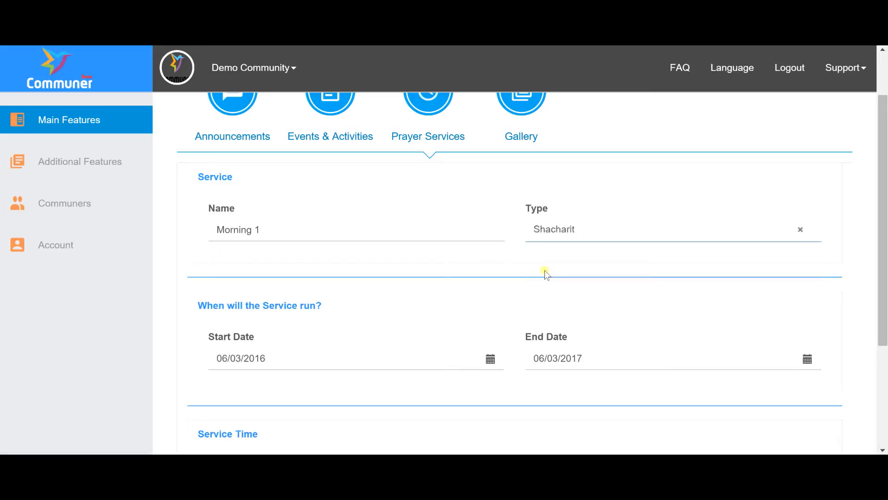
- Set the service's timings to Vatikin
scroll(524, 291, "down", 2)
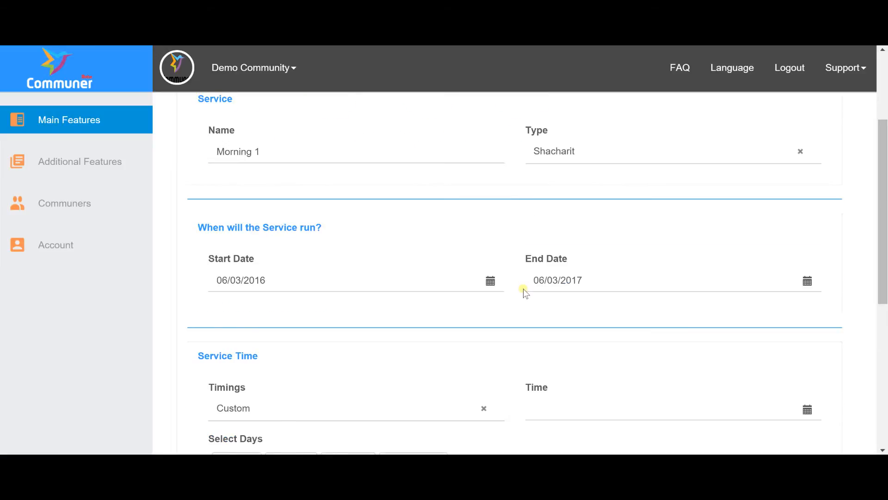
scroll(524, 291, "down", 1)
scroll(524, 291, "down", 3)
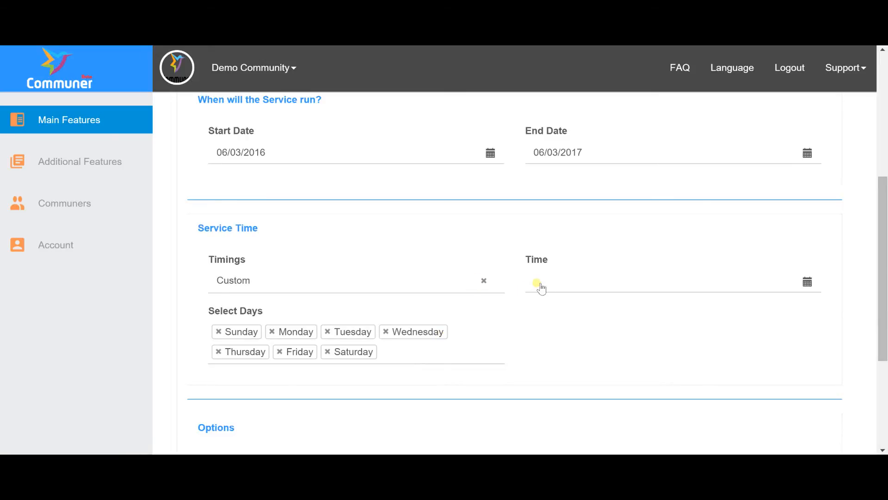
left_click(464, 286)
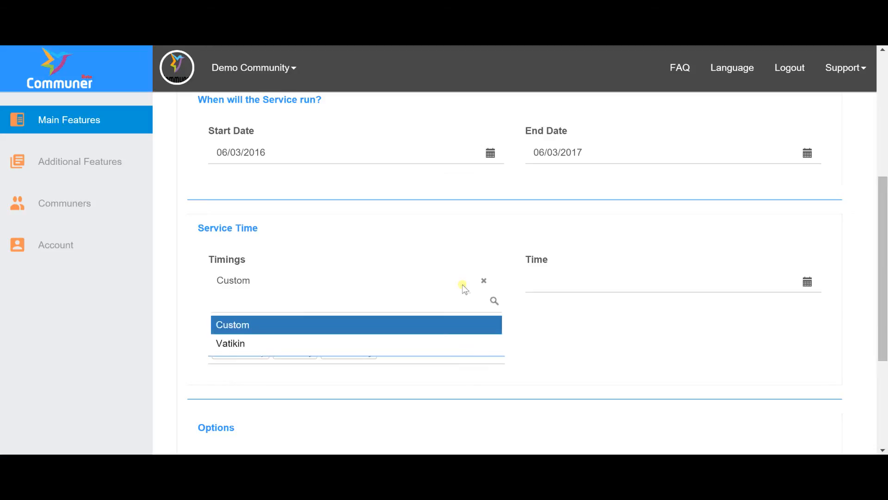
left_click(447, 350)
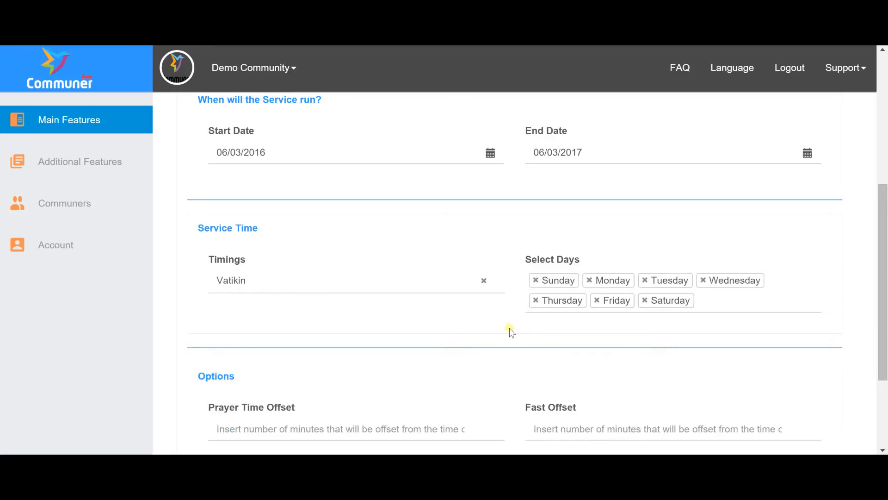
- Set the service's Prayer Time Offset to 15 minutes and save the service
scroll(510, 327, "down", 2)
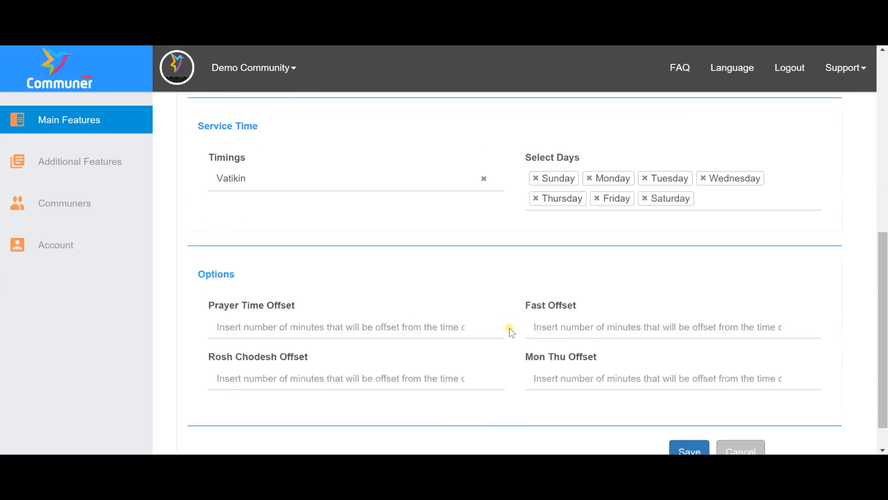
scroll(509, 328, "down", 1)
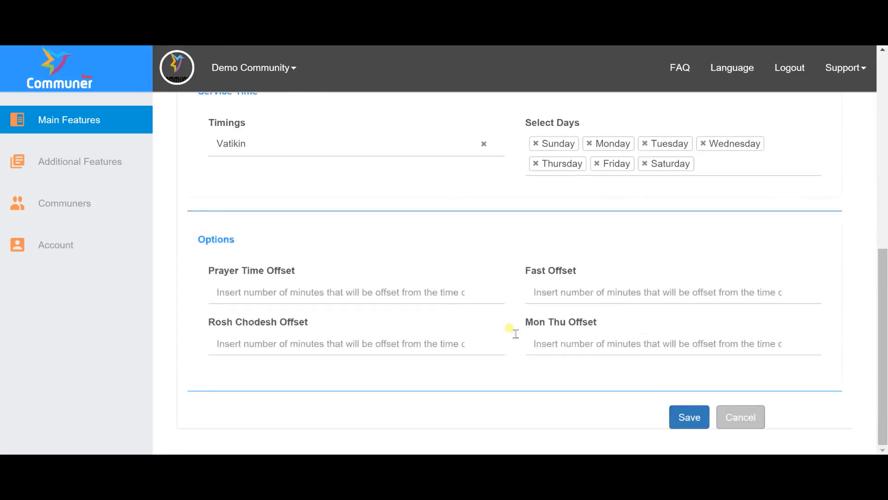
left_click(469, 290)
left_click(469, 290)
left_click(469, 290)
left_click(469, 290)
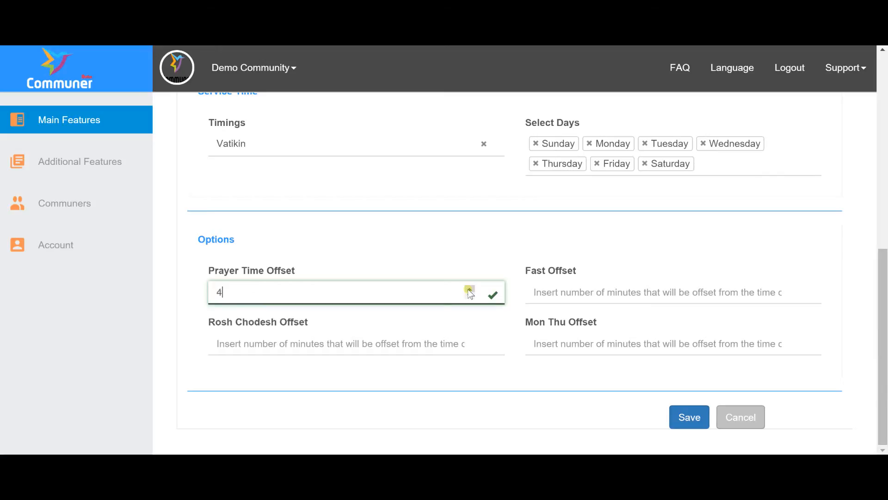
left_click(469, 291)
left_click(469, 290)
left_click(469, 291)
left_click(469, 290)
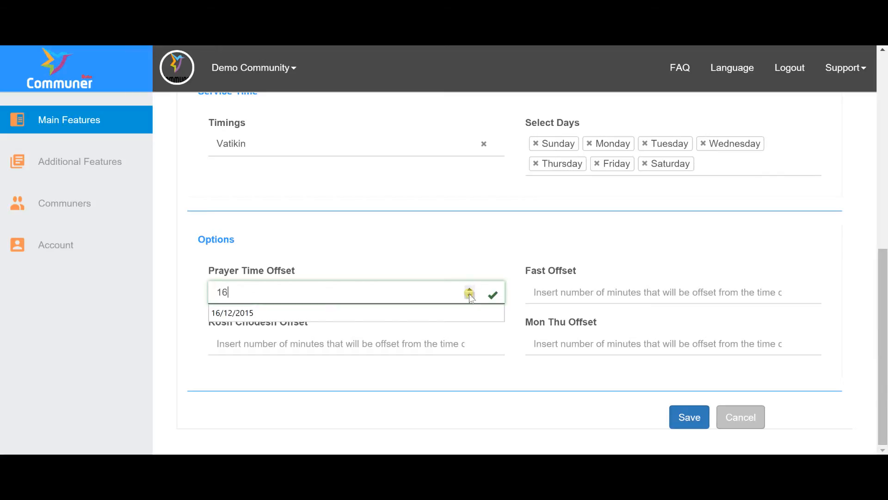
left_click(469, 295)
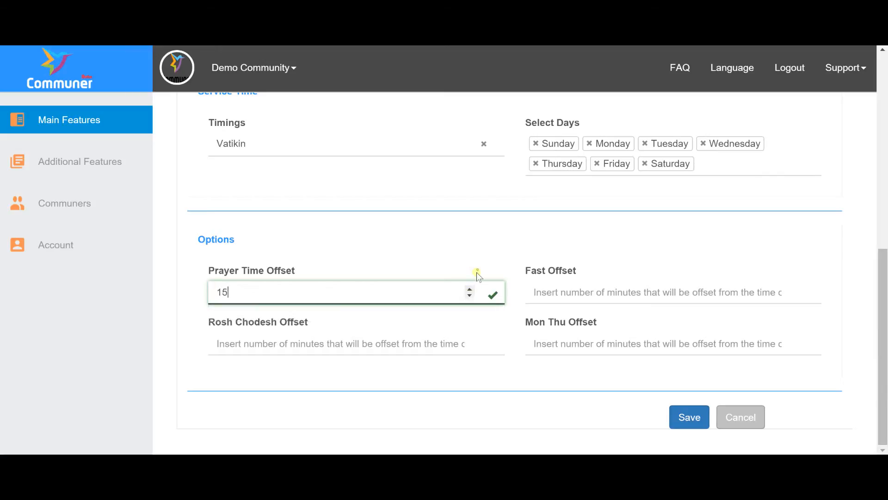
left_click(693, 417)
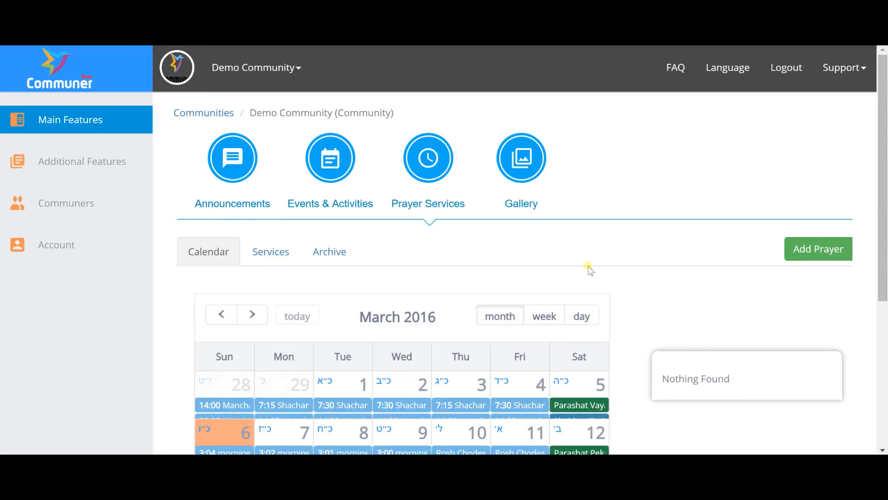
- View the prayers scheduled for 16 March 2016 in the prayer calendar
scroll(622, 279, "down", 3)
scroll(621, 279, "down", 1)
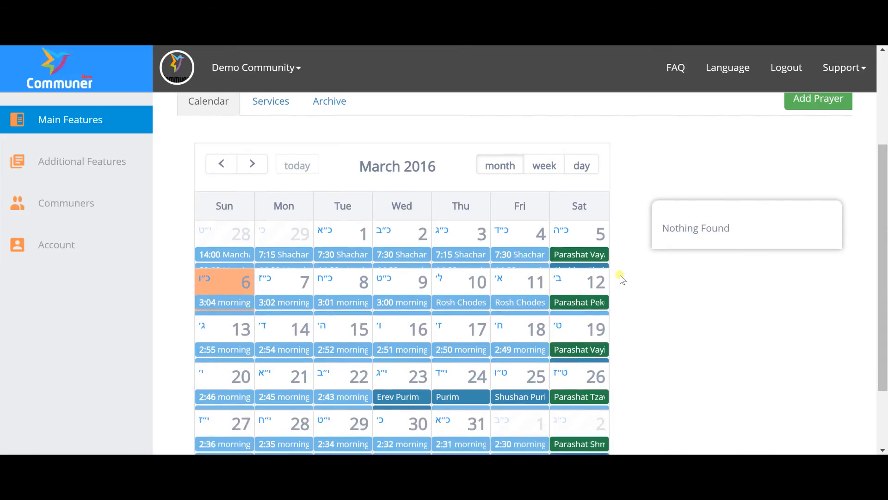
left_click(396, 333)
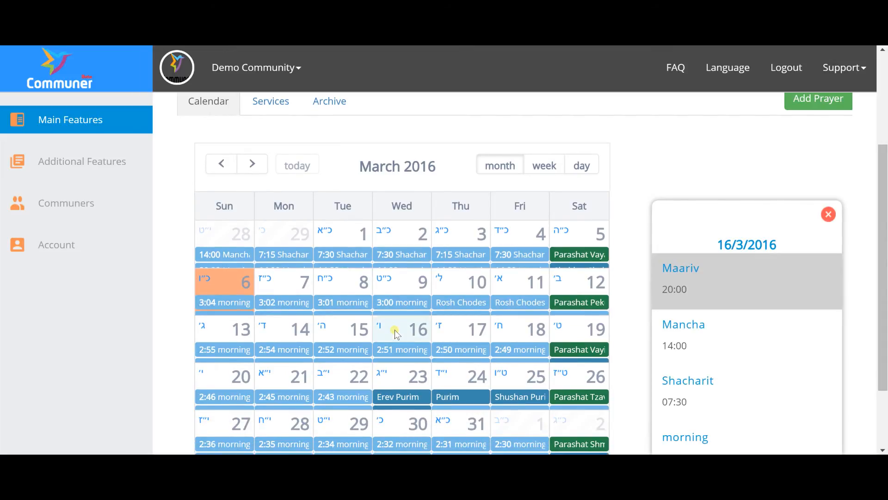
scroll(746, 314, "down", 1)
scroll(745, 314, "down", 1)
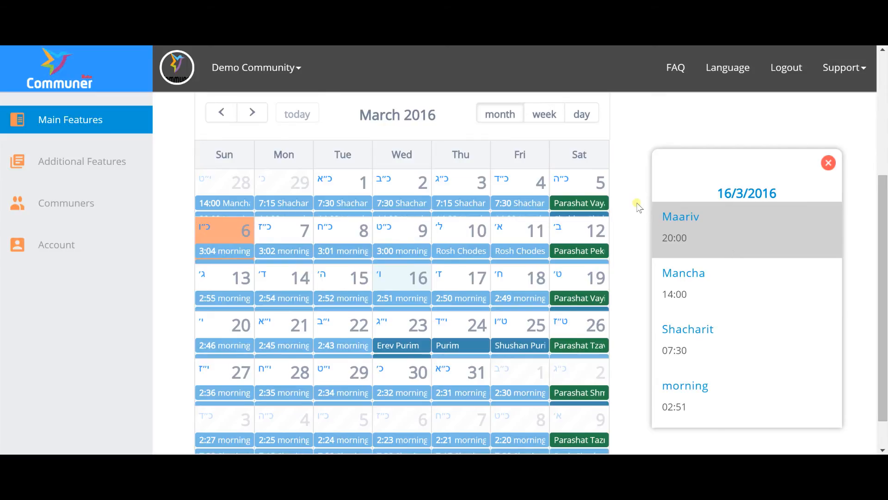
- Review the list of prayer services and the archive of prayer services
scroll(638, 206, "up", 2)
left_click(258, 144)
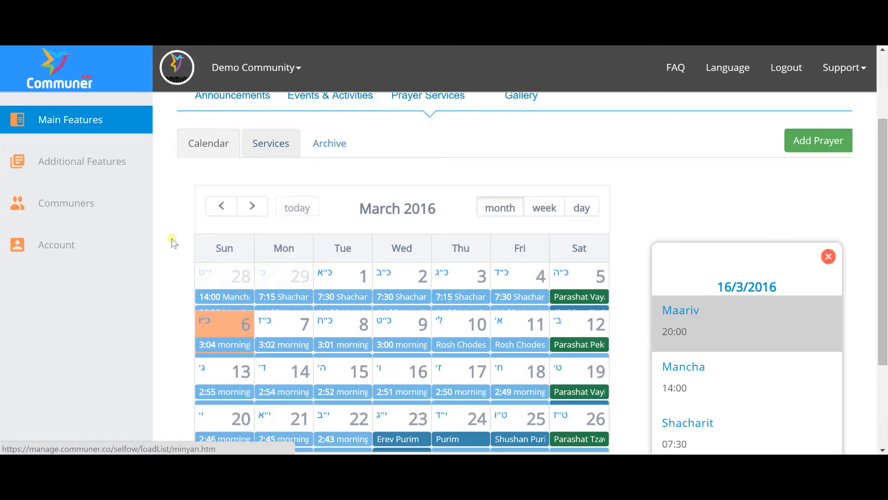
scroll(171, 237, "down", 2)
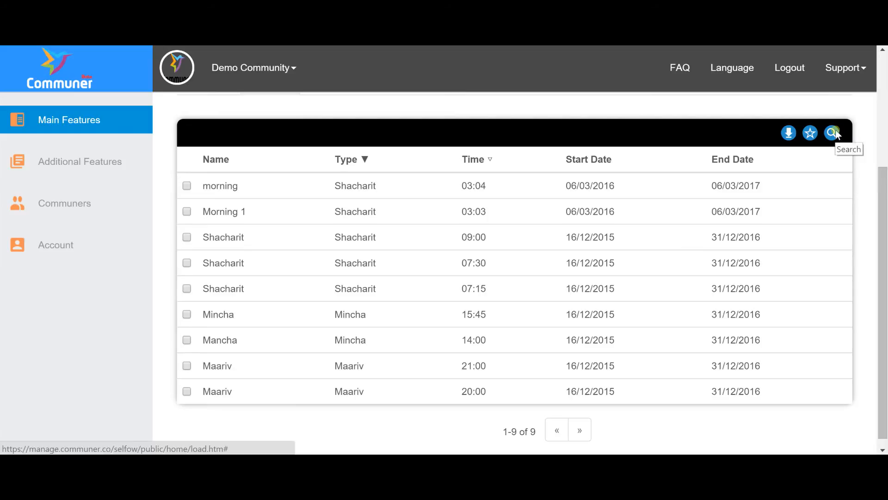
scroll(837, 135, "up", 1)
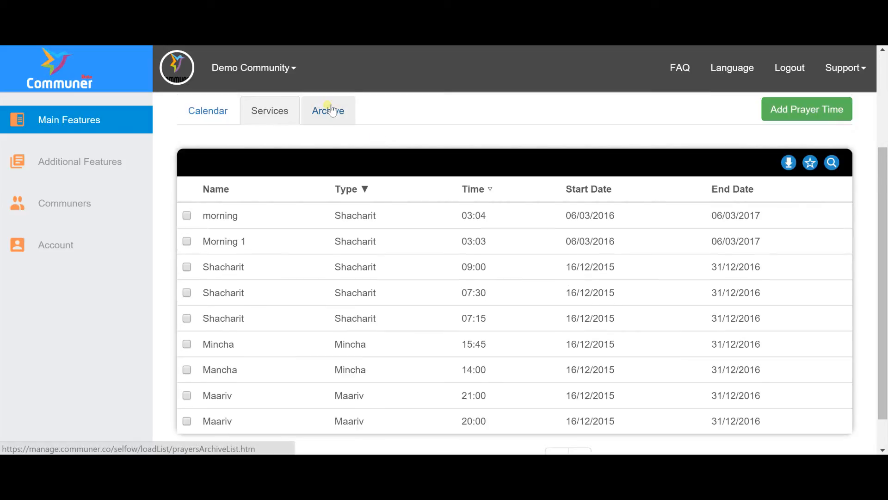
left_click(351, 112)
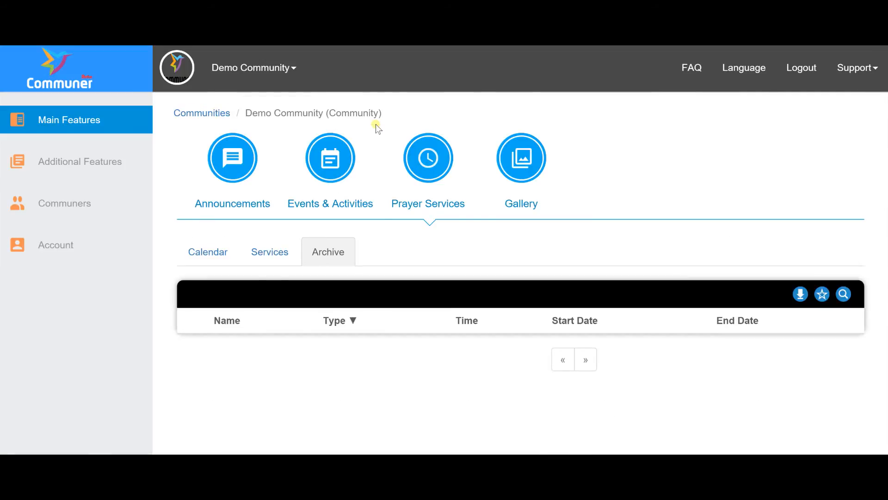
- Create a public gallery album titled "Album" without a cover image and save it
left_click(518, 180)
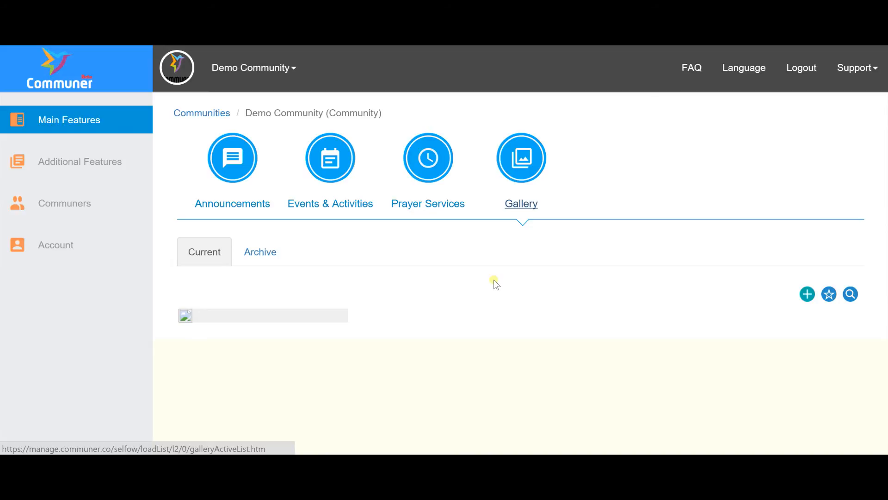
left_click(807, 294)
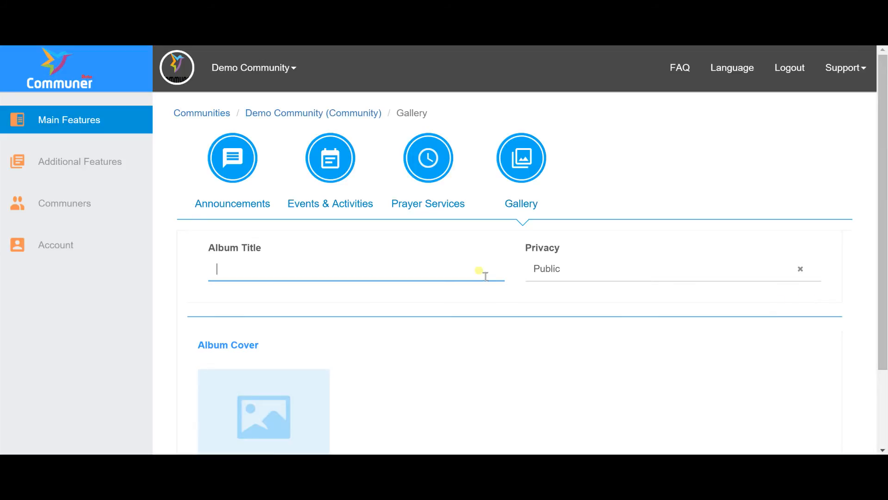
type("Album")
left_click(506, 334)
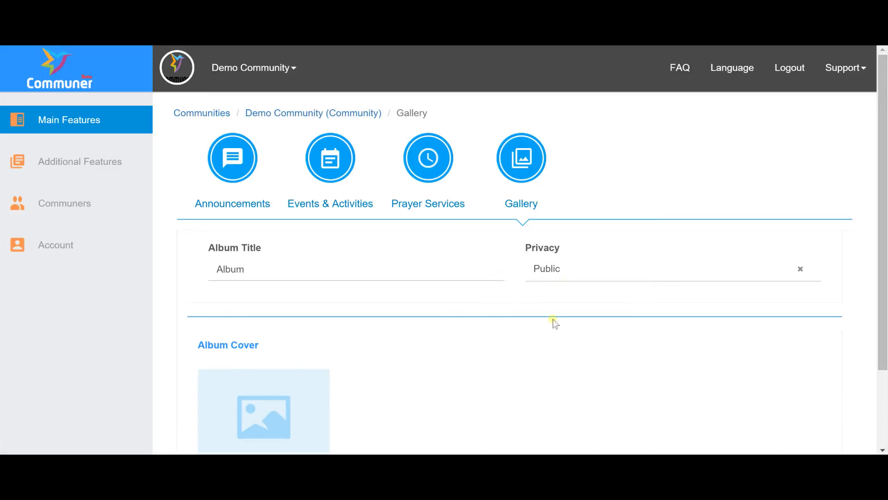
scroll(553, 319, "down", 2)
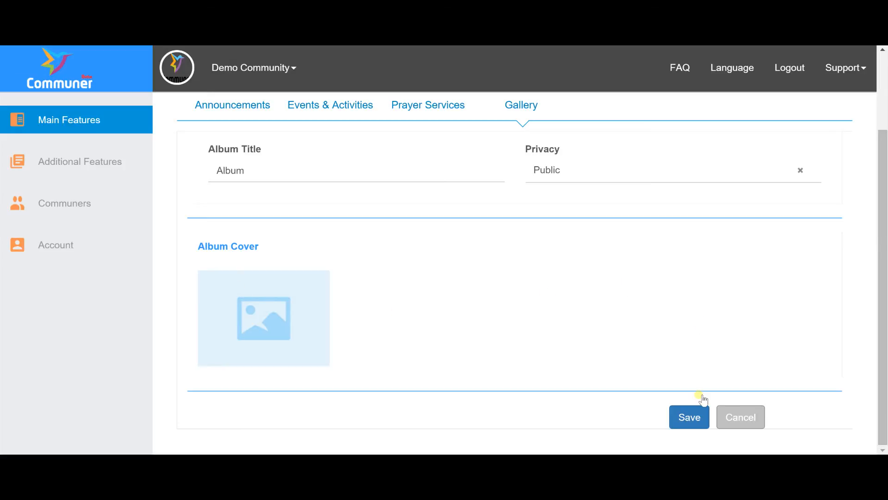
left_click(697, 418)
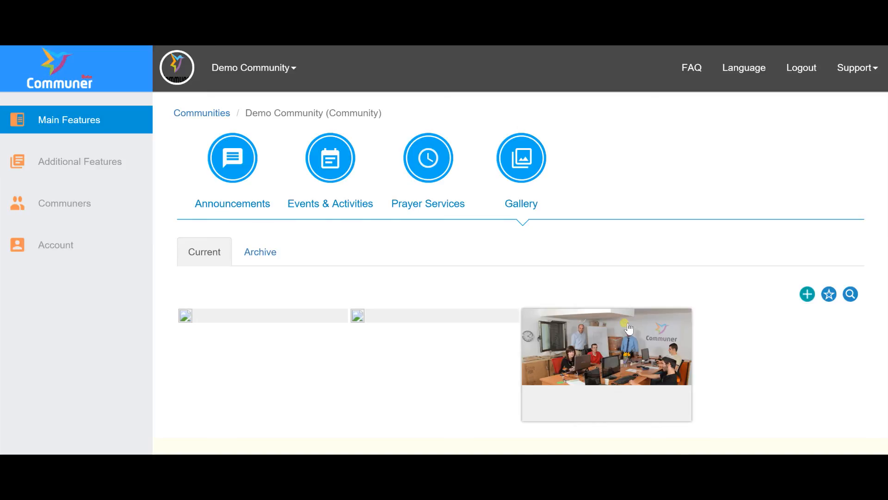
- Open the Photoshoot album and show the forms for adding a single image and several images, leaving both empty
left_click(629, 328)
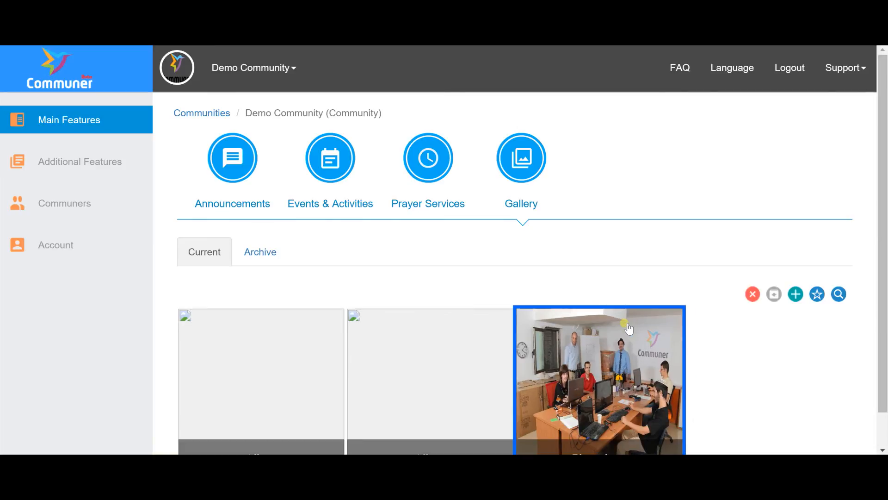
left_click(626, 327)
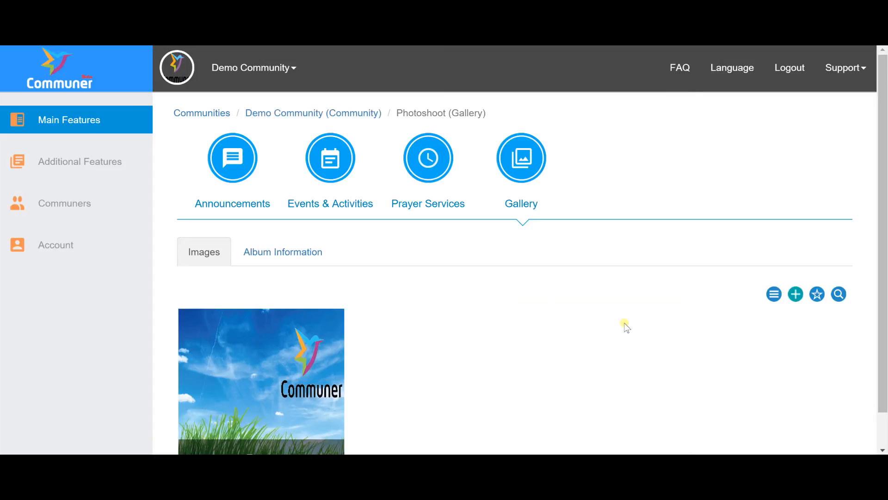
left_click(796, 294)
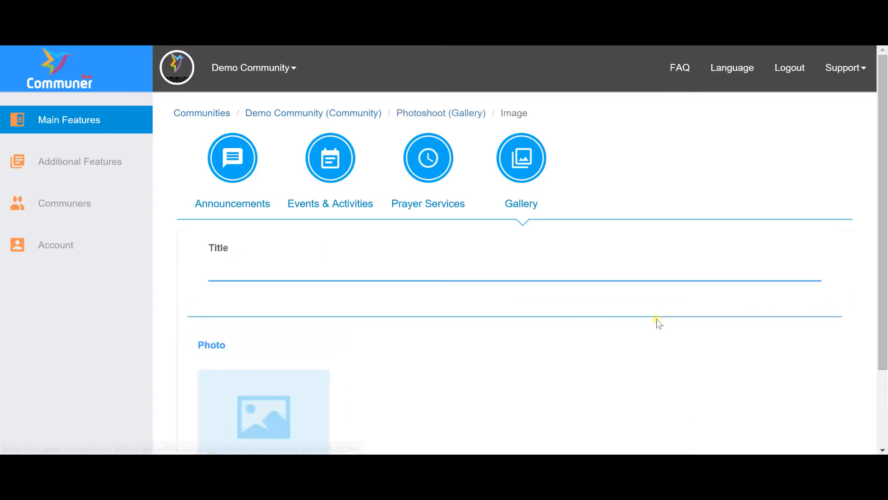
scroll(657, 320, "down", 2)
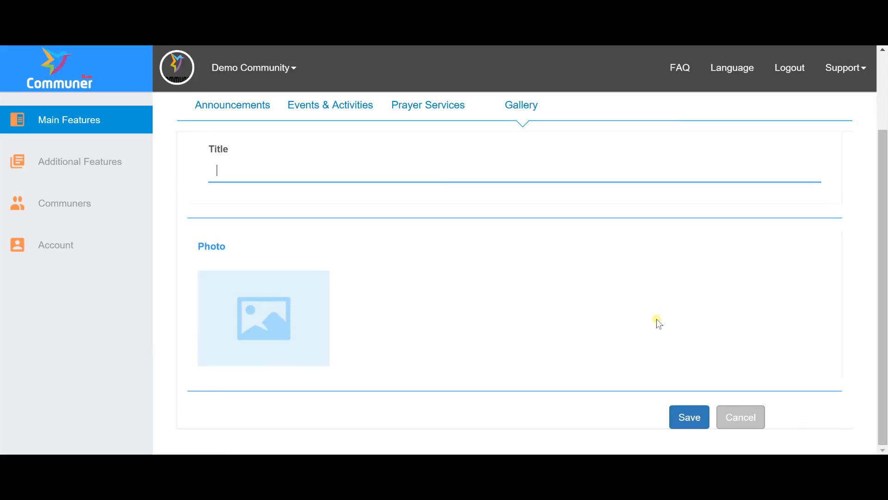
left_click(733, 416)
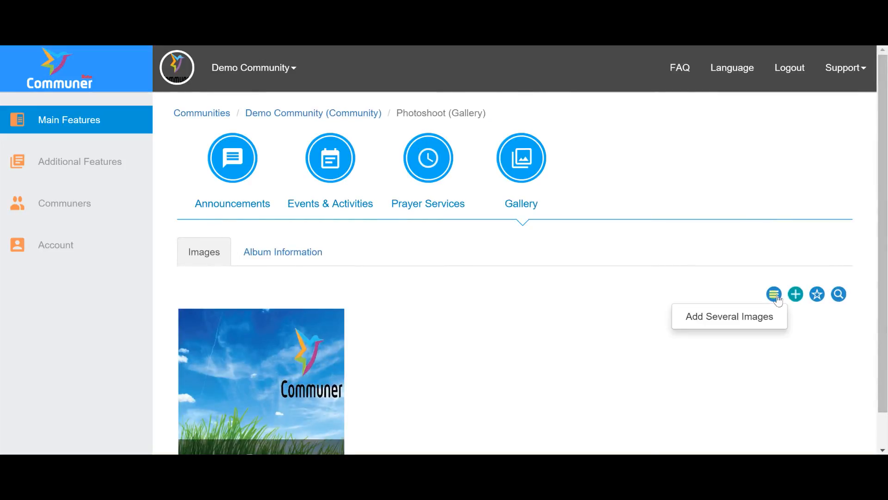
left_click(723, 316)
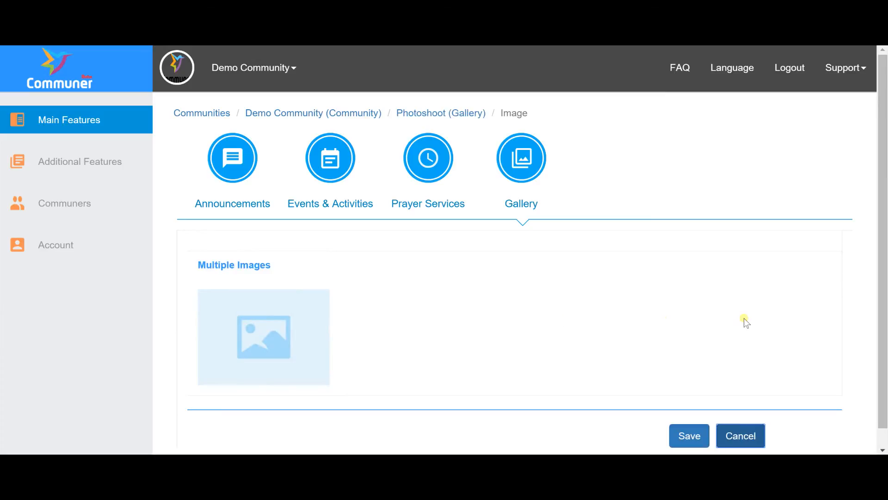
left_click(687, 436)
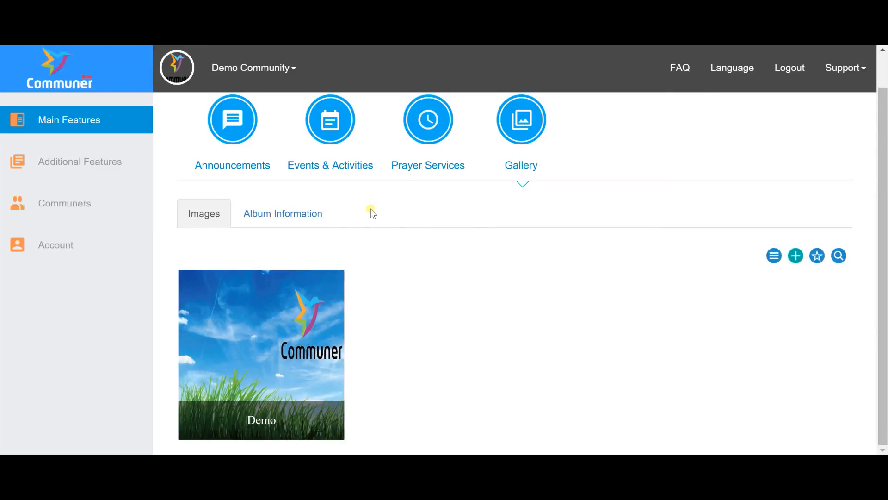
- View the Photoshoot album's information, including its title, privacy and cover
left_click(302, 214)
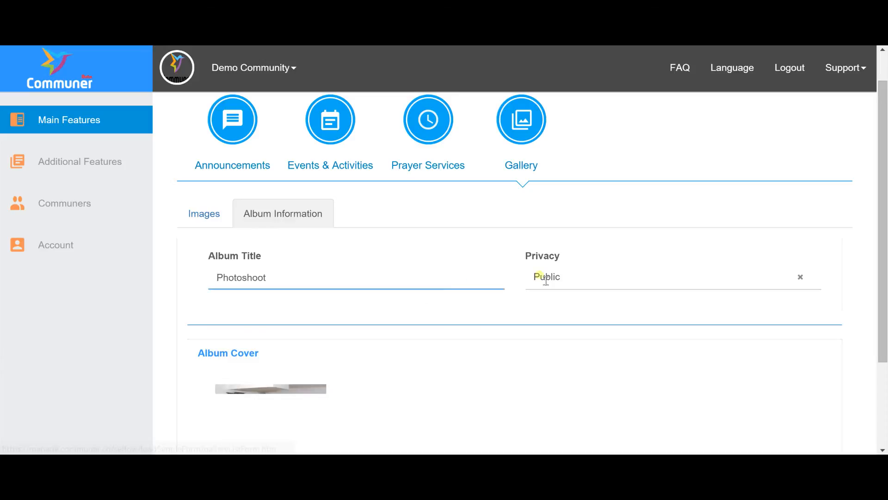
scroll(499, 352, "down", 3)
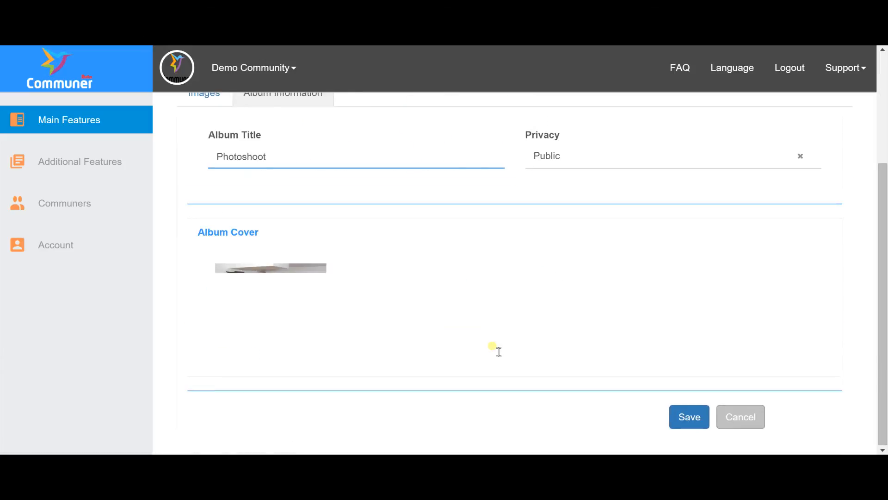